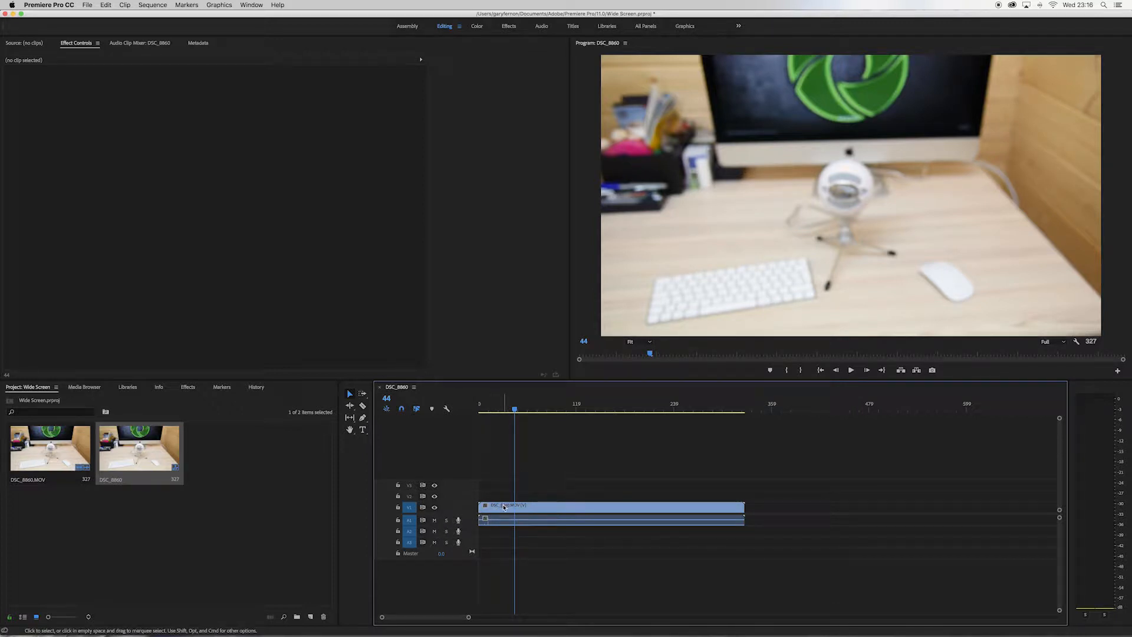
# Unlink the audio from the DSC_8860.MOV clip on the timeline and delete the audio part.
pyautogui.click(504, 507)
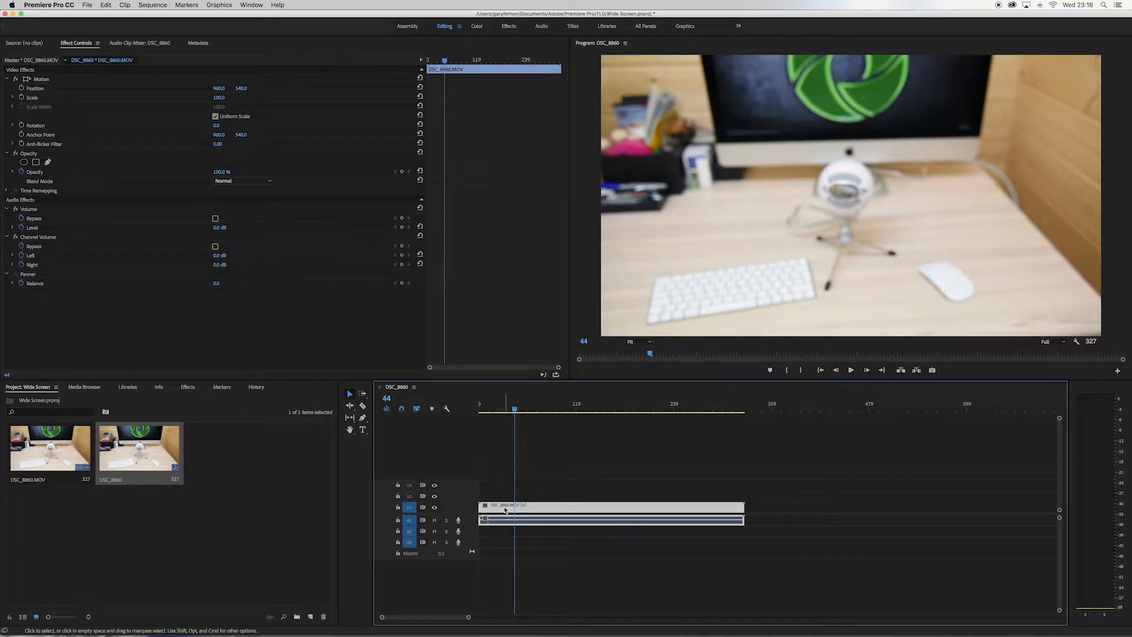
pyautogui.rightClick(506, 510)
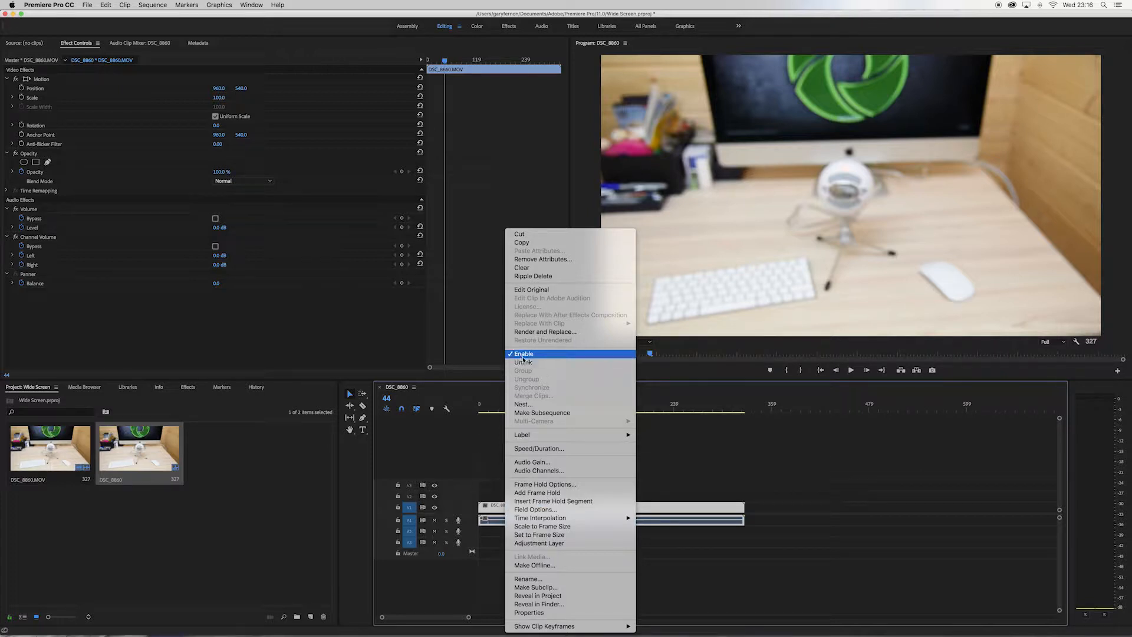
pyautogui.click(524, 363)
pyautogui.click(538, 522)
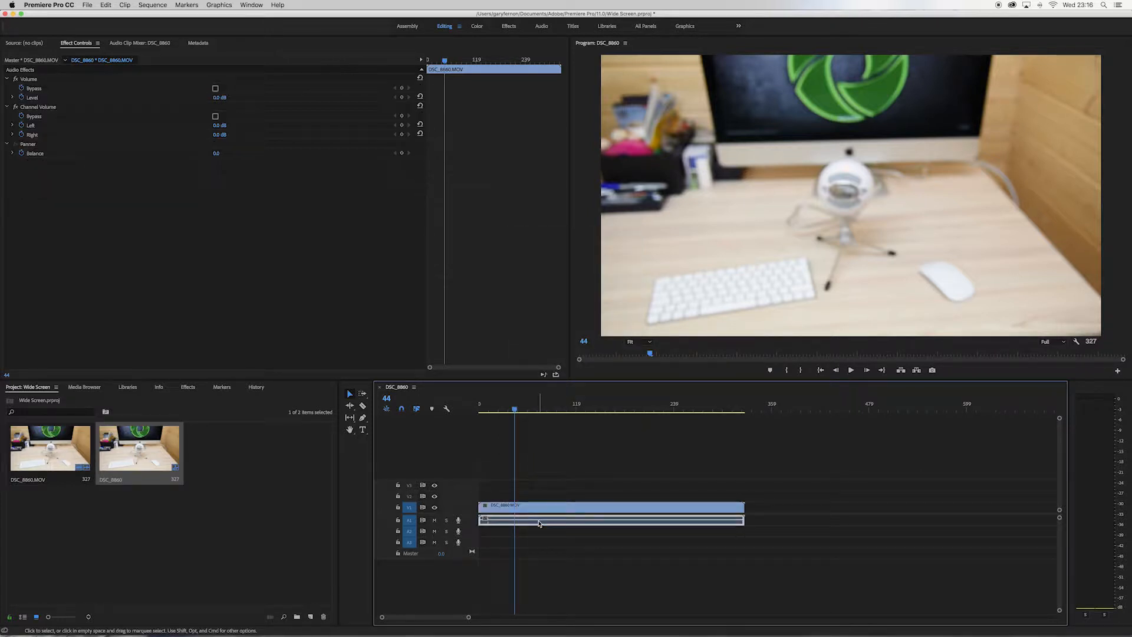
pyautogui.press('Delete')
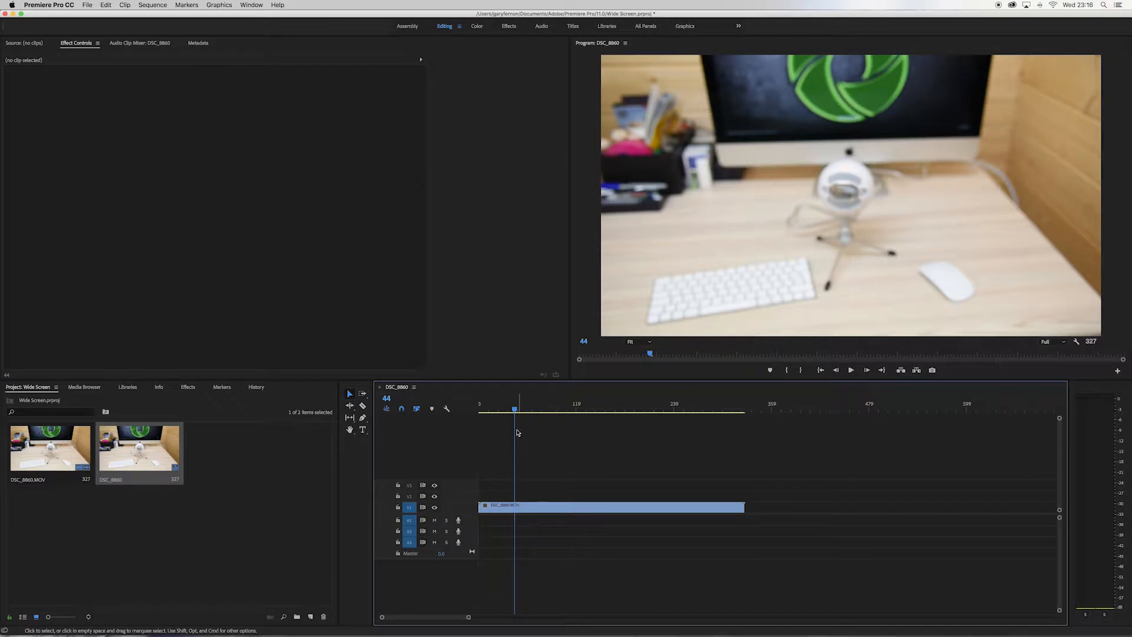
# Play the DSC_8860.MOV clip from its start to review the footage at its original speed.
pyautogui.moveTo(515, 410); pyautogui.dragTo(479, 409)
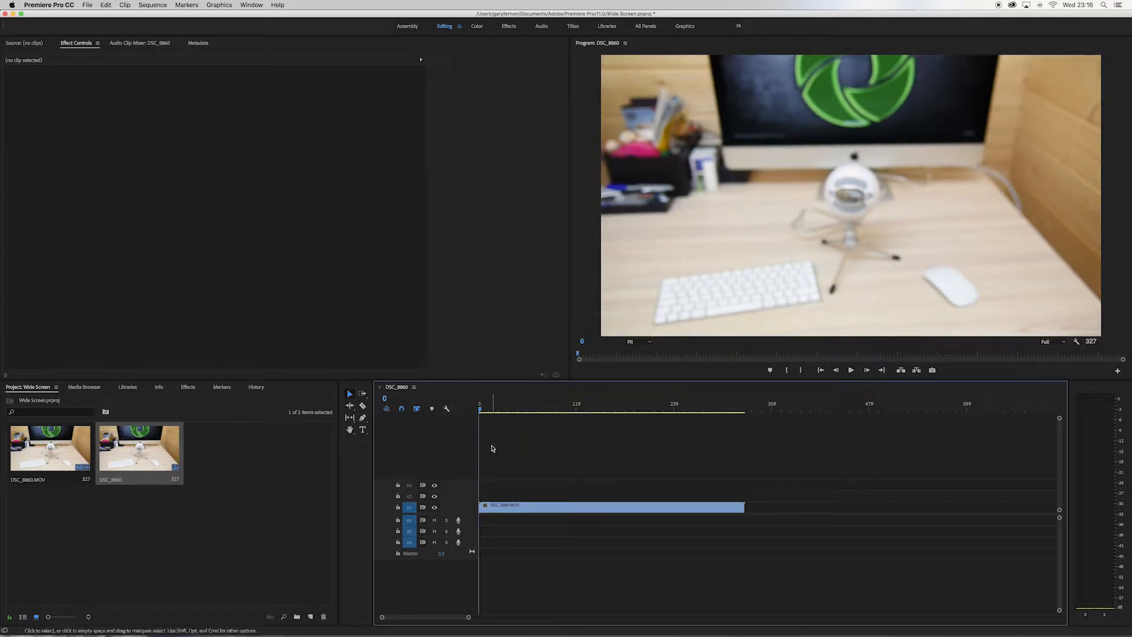
pyautogui.press('space')
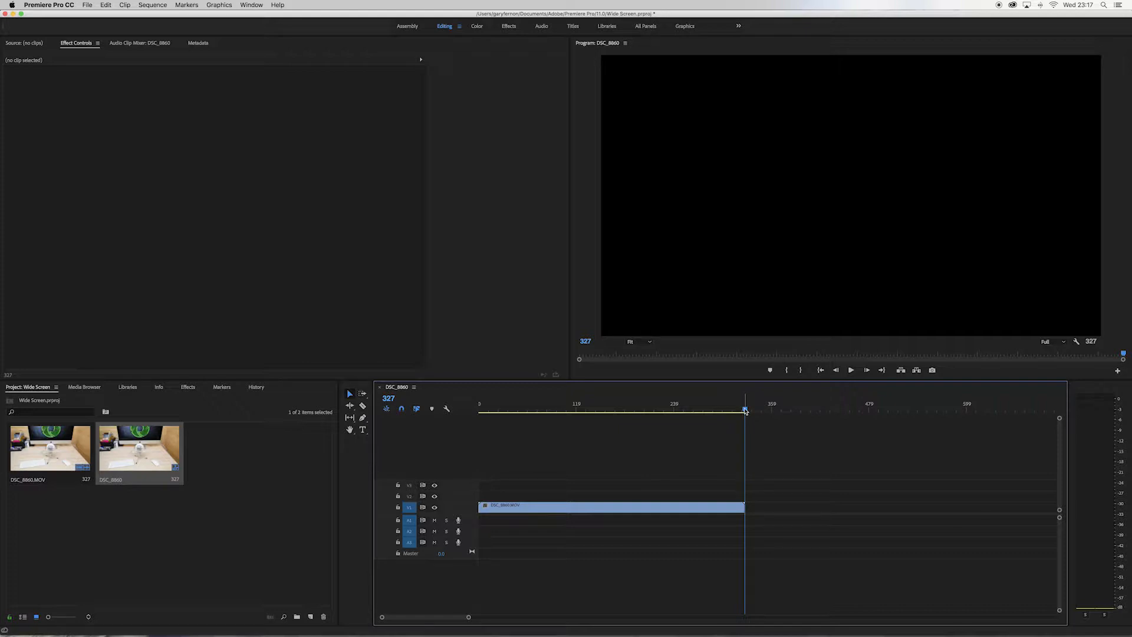
pyautogui.moveTo(745, 410); pyautogui.dragTo(497, 410)
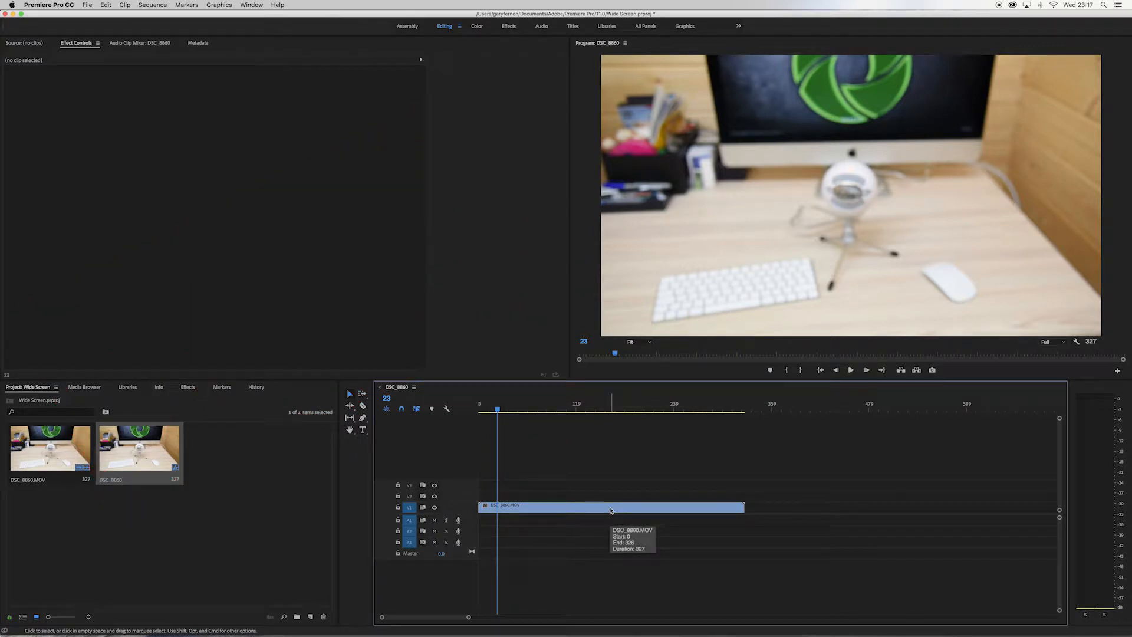
# Set the speed of the DSC_8860.MOV clip to 50%.
pyautogui.click(611, 511)
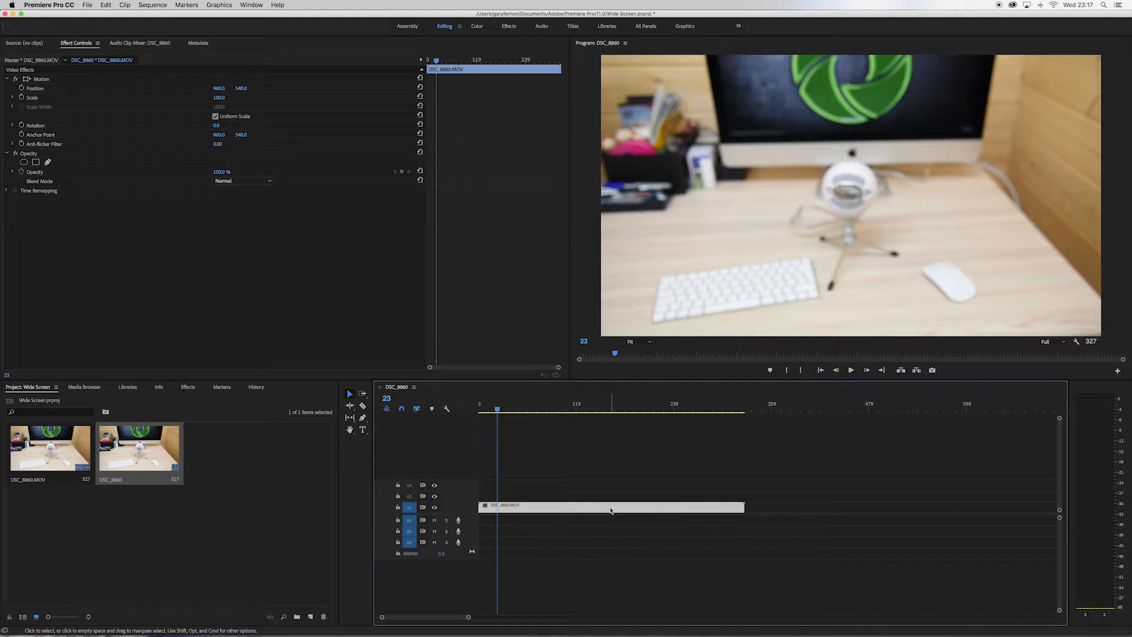
pyautogui.press('super+r')
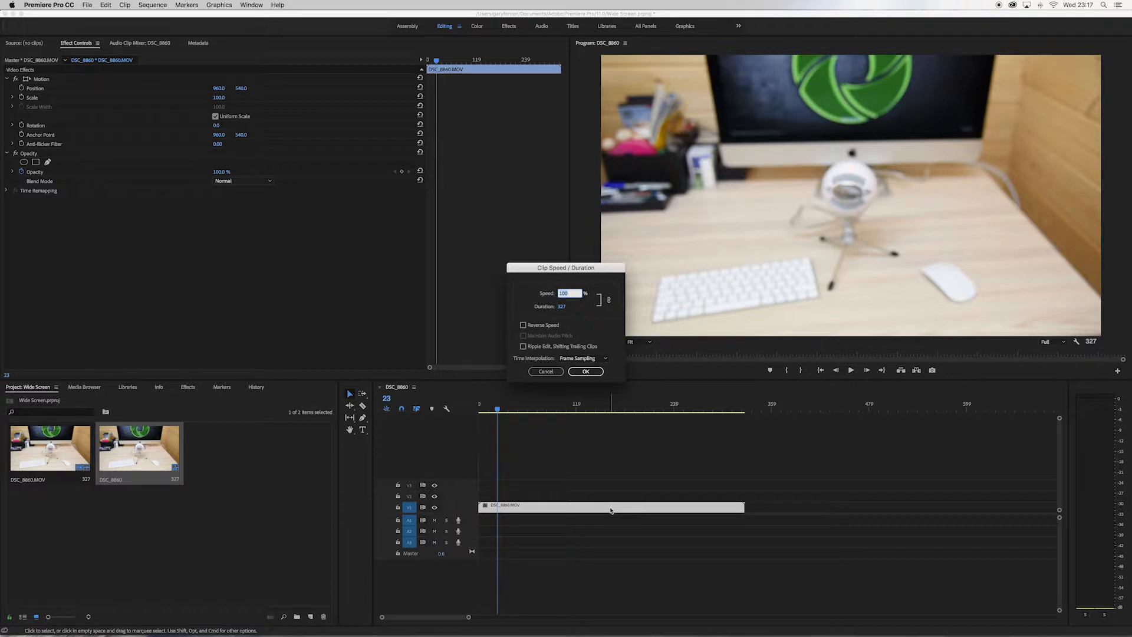
pyautogui.write('50')
pyautogui.click(586, 371)
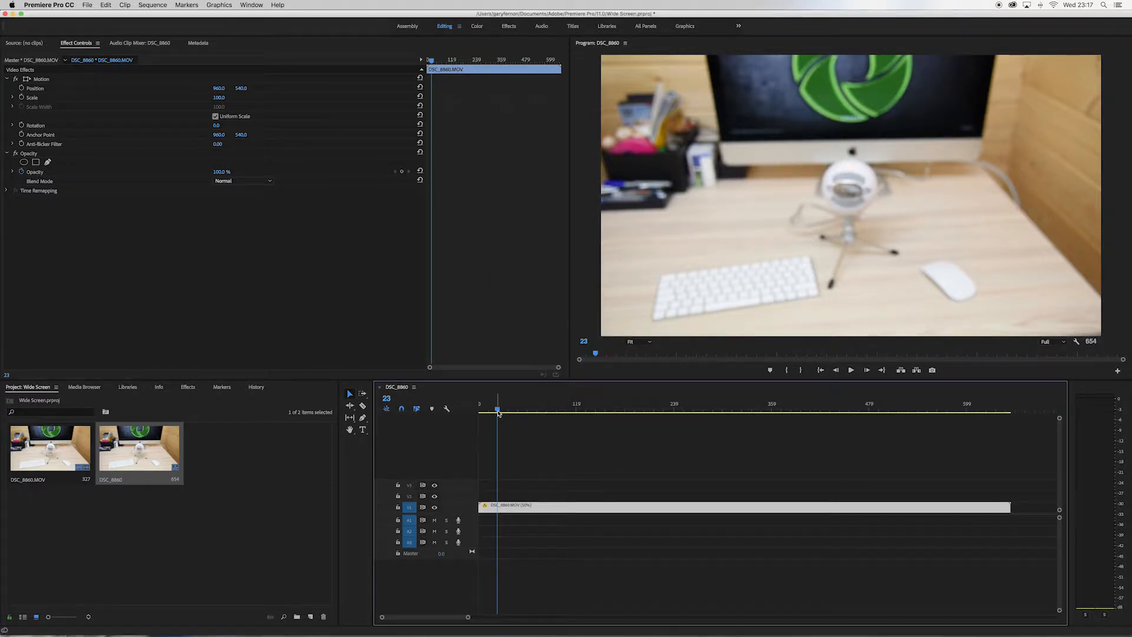
# Play the slowed clip from its start to check the motion, and return the playhead to the beginning.
pyautogui.moveTo(498, 410); pyautogui.dragTo(467, 409)
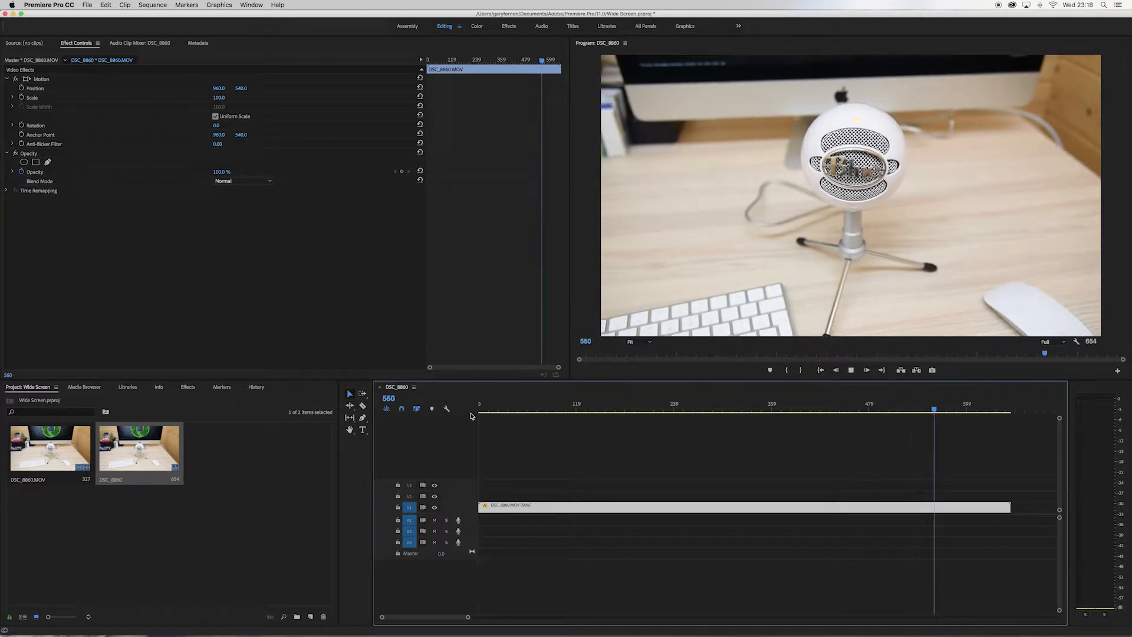
pyautogui.press('space')
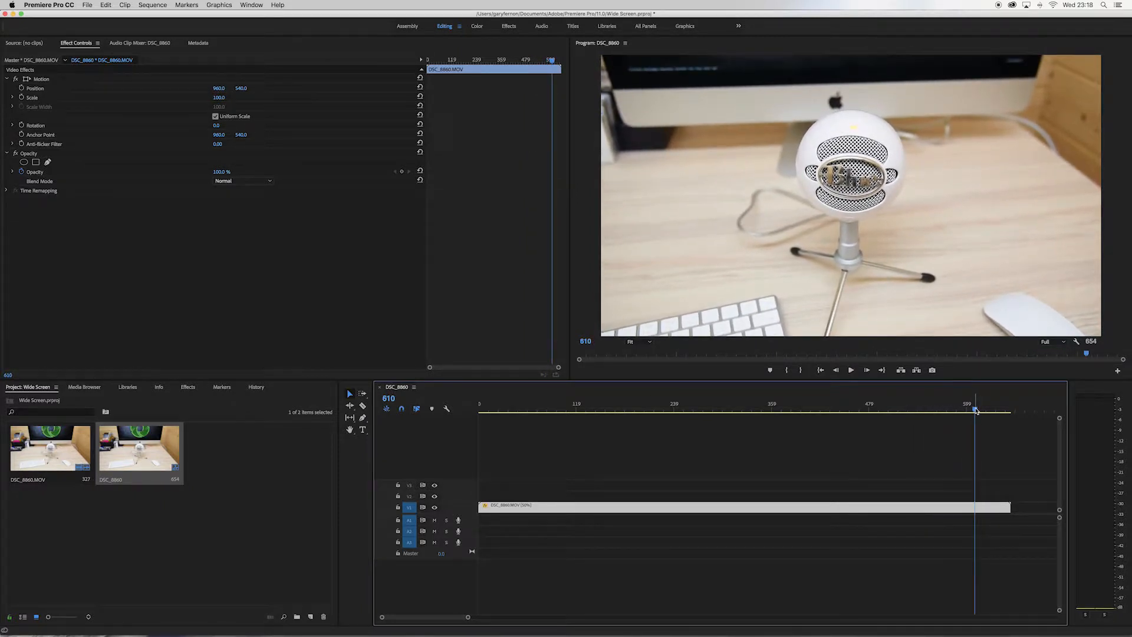
pyautogui.moveTo(976, 408); pyautogui.dragTo(480, 407)
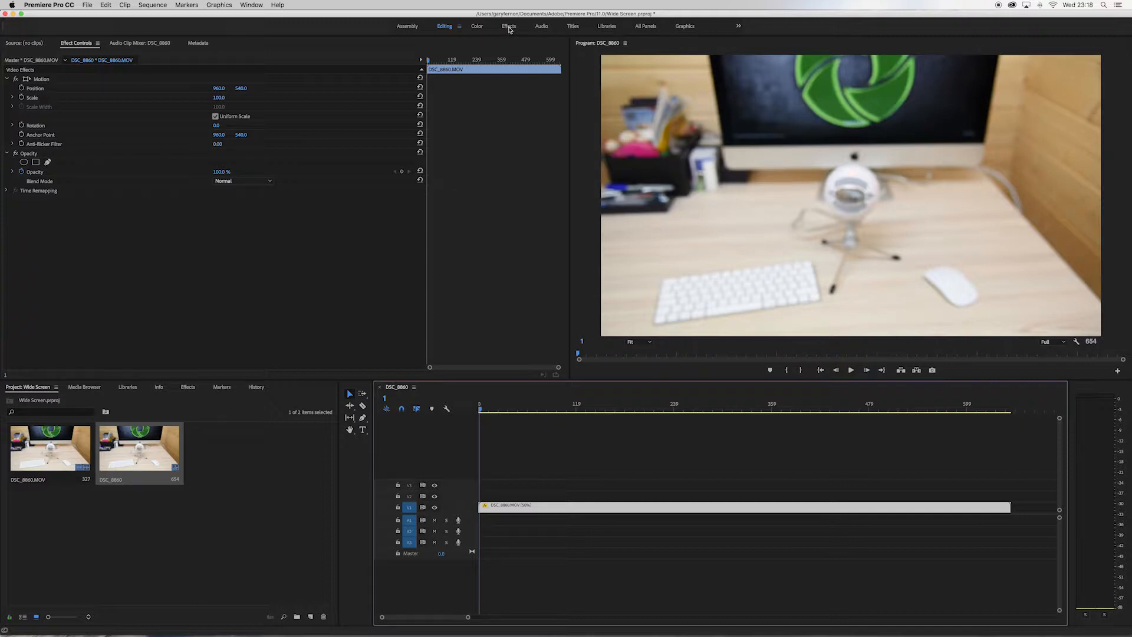
# Switch to the Effects workspace and apply the custom Lumetri colour preset to the clip on the timeline.
pyautogui.click(509, 27)
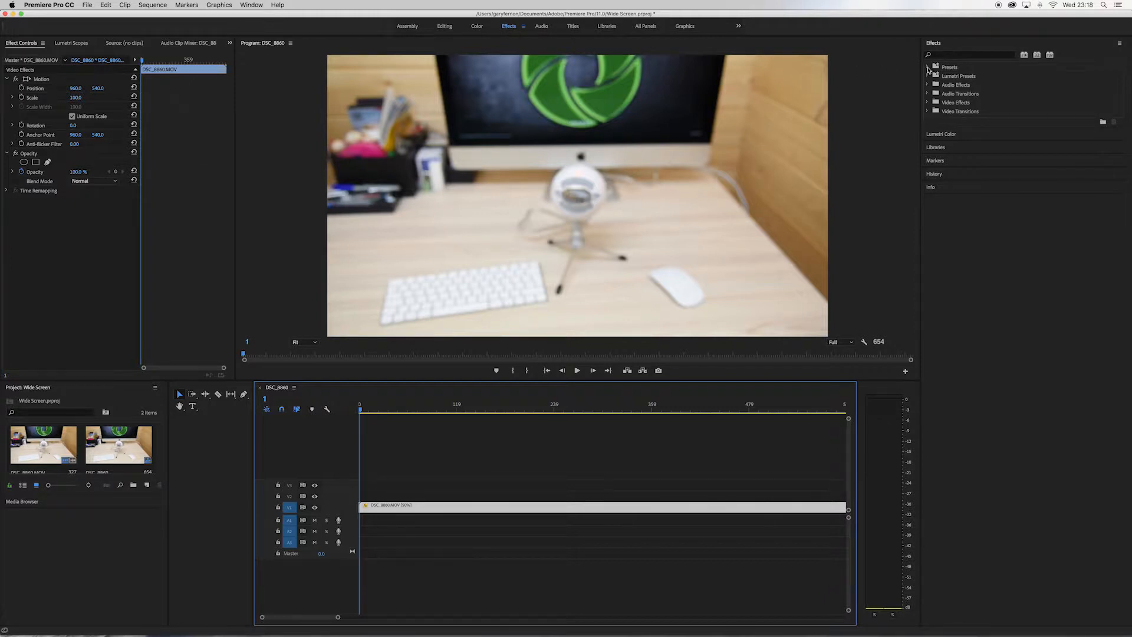
pyautogui.click(928, 68)
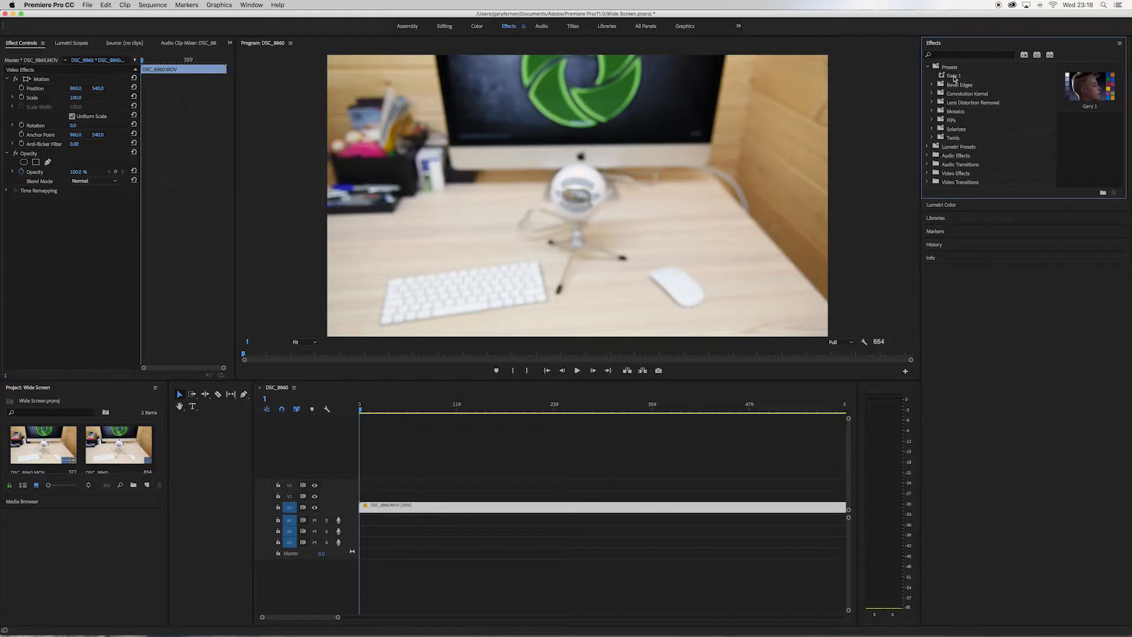
pyautogui.click(953, 76)
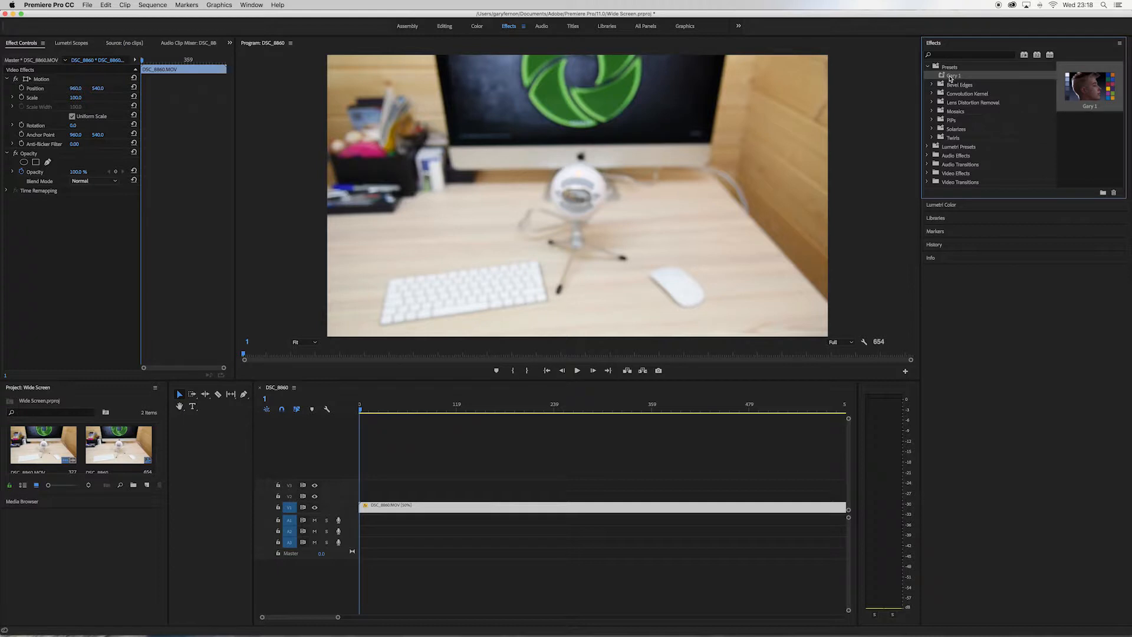
pyautogui.moveTo(951, 78); pyautogui.dragTo(368, 509)
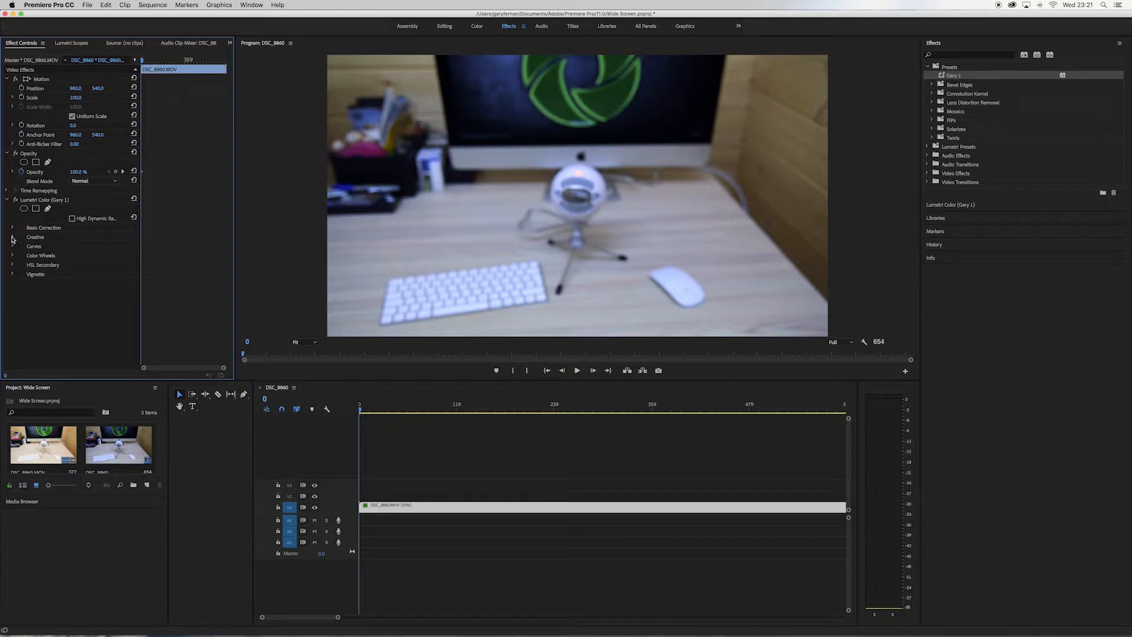
# Reduce the Creative look intensity of the clip's Lumetri Color effect to 37.6.
pyautogui.click(12, 237)
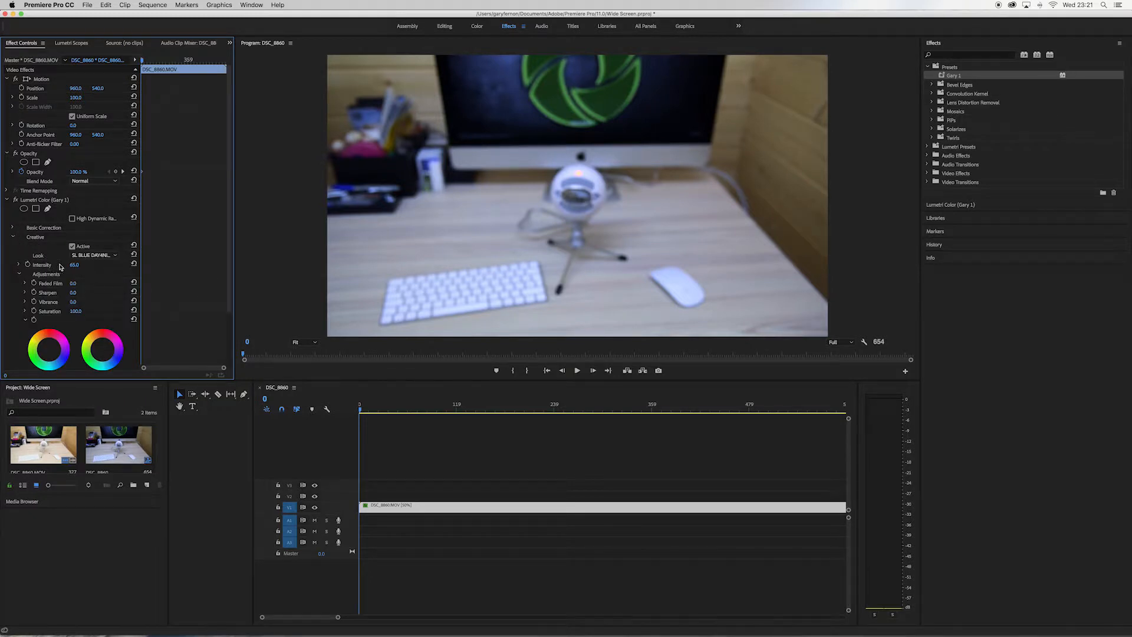
pyautogui.click(19, 264)
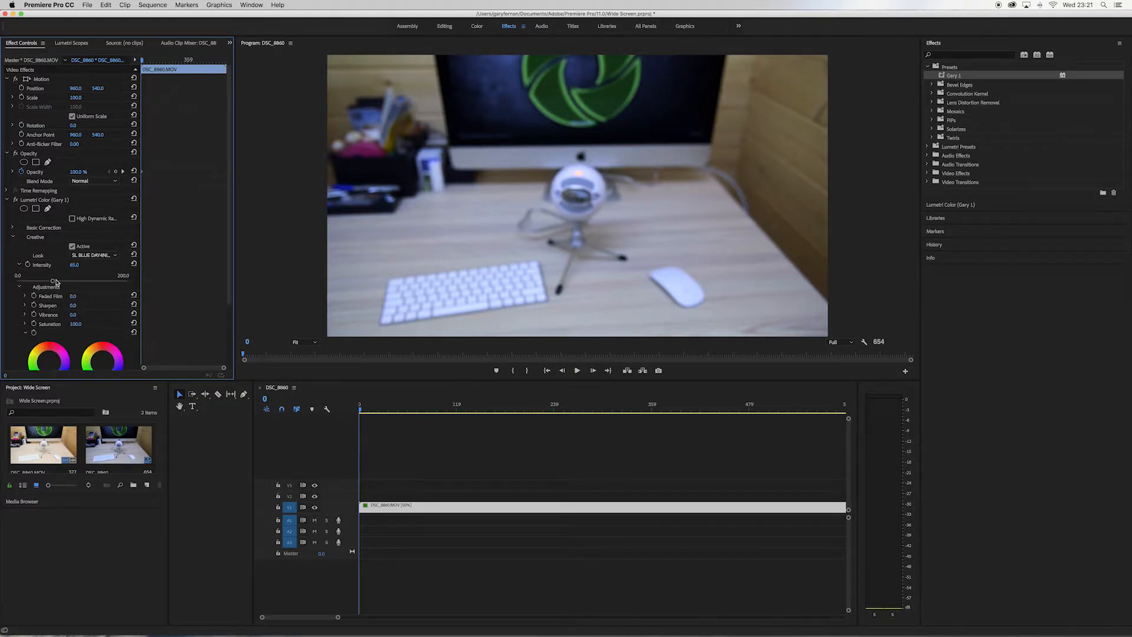
pyautogui.moveTo(53, 282); pyautogui.dragTo(36, 282)
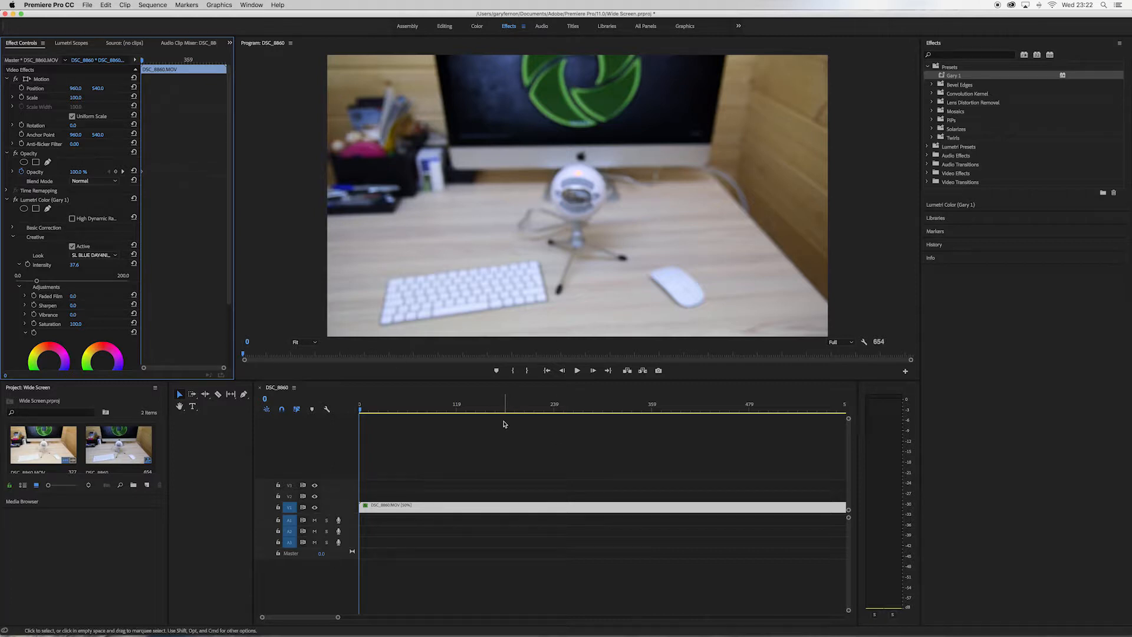
# Trim the start of the clip to frame 149 and move the trimmed clip to the beginning of the timeline.
pyautogui.press('space')
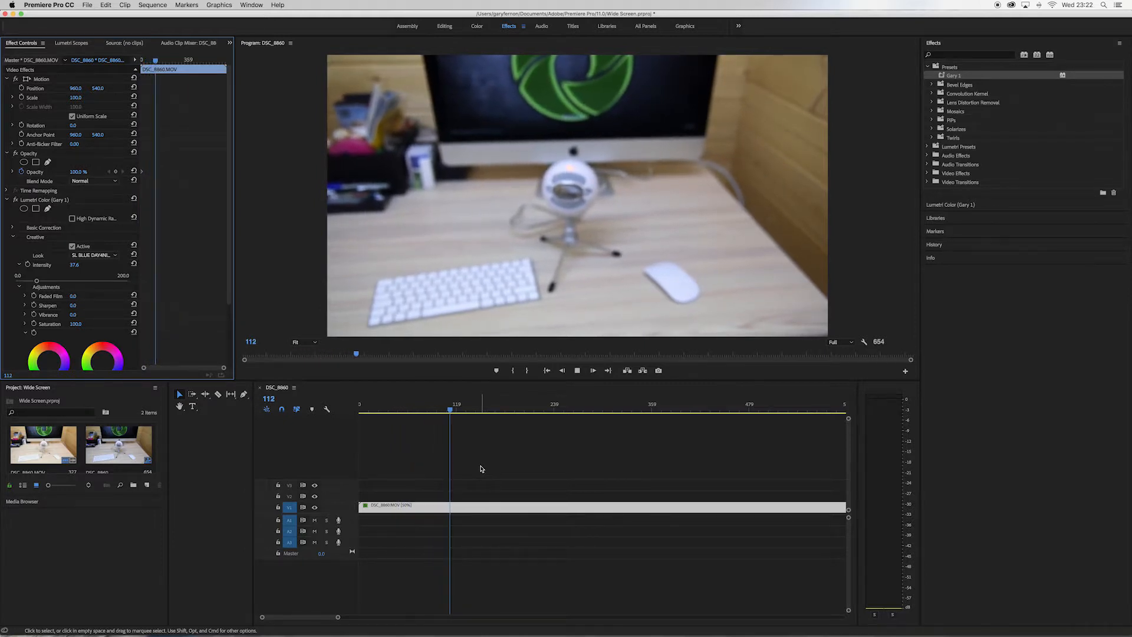
pyautogui.press('space')
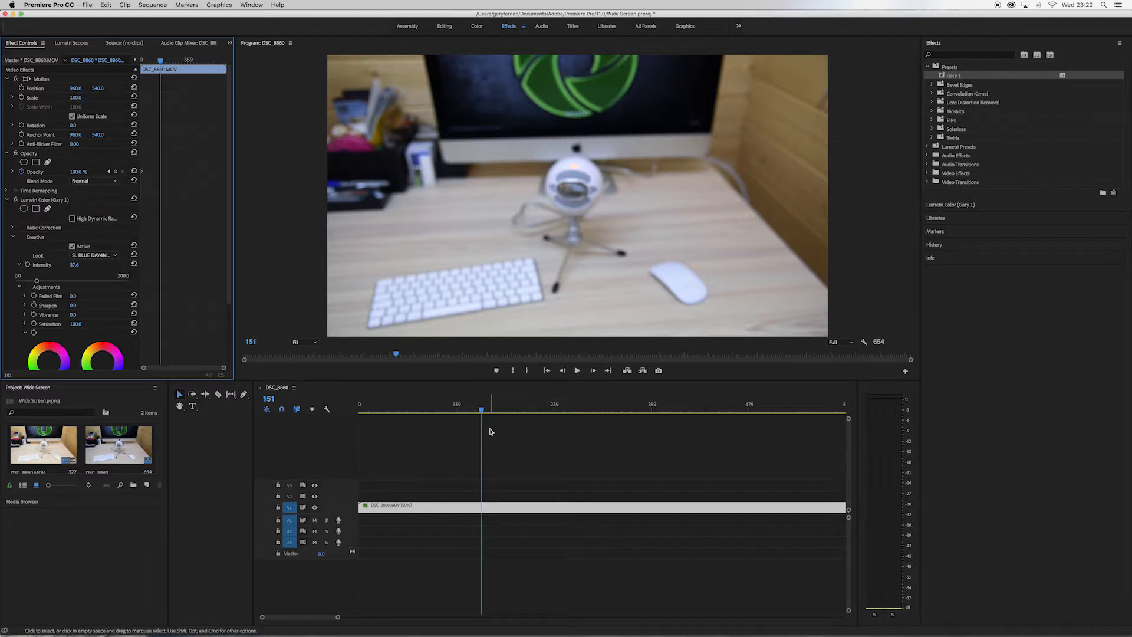
pyautogui.press('Left')
pyautogui.press('Left')
pyautogui.press('Left')
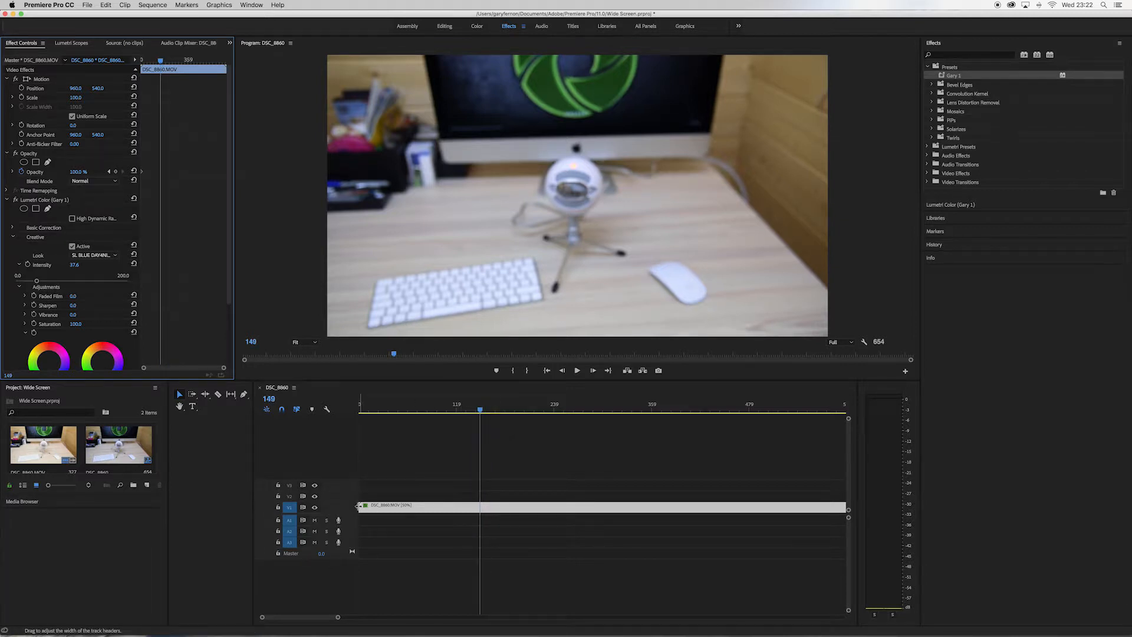
pyautogui.moveTo(361, 506); pyautogui.dragTo(479, 508)
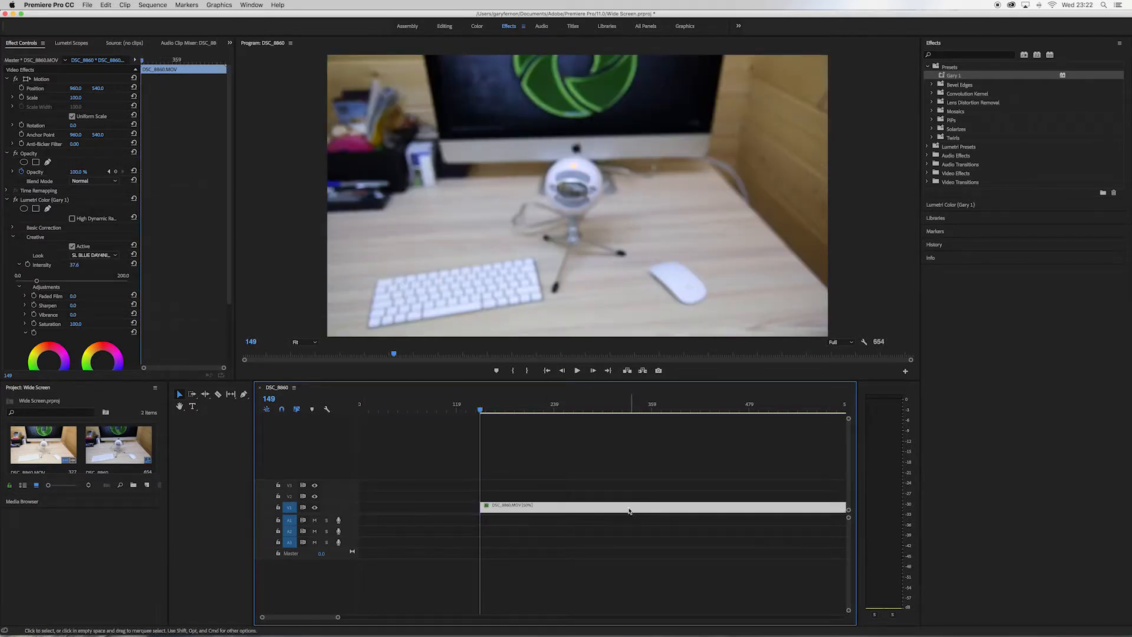
pyautogui.moveTo(629, 513); pyautogui.dragTo(470, 510)
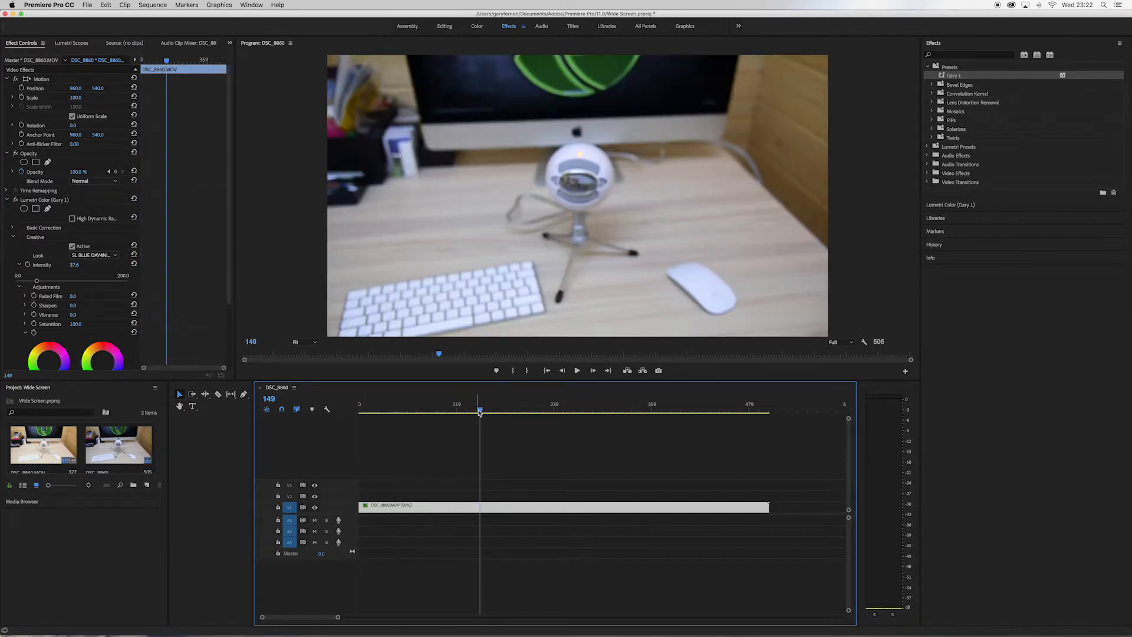
# Play the trimmed, colour-graded clip through to review it, and return the playhead to frame 0.
pyautogui.moveTo(479, 409); pyautogui.dragTo(359, 409)
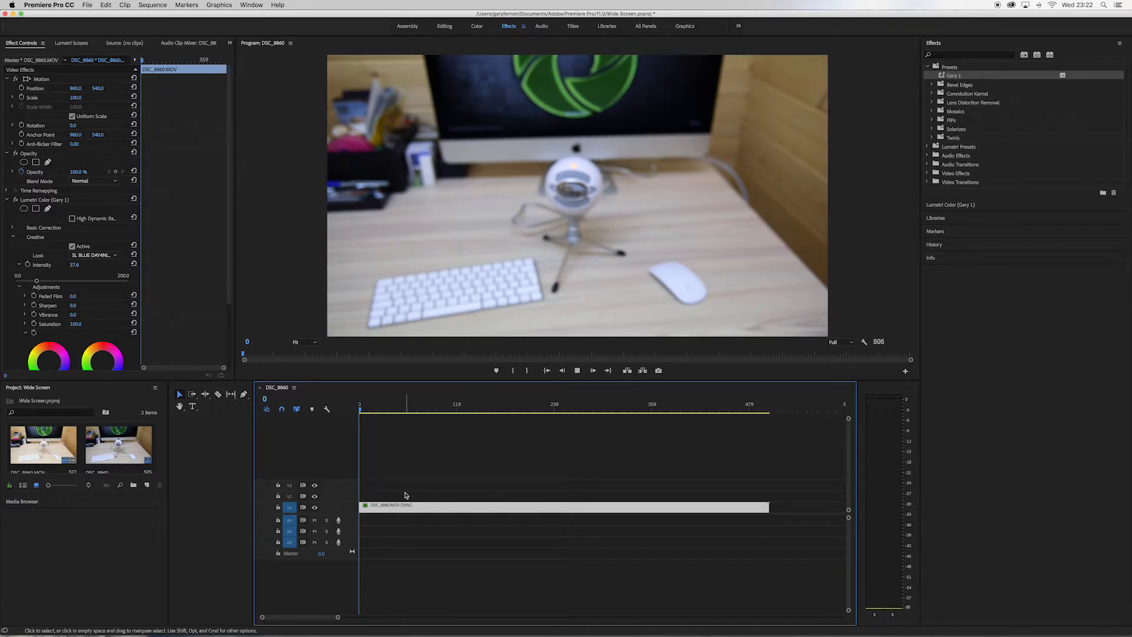
pyautogui.press('space')
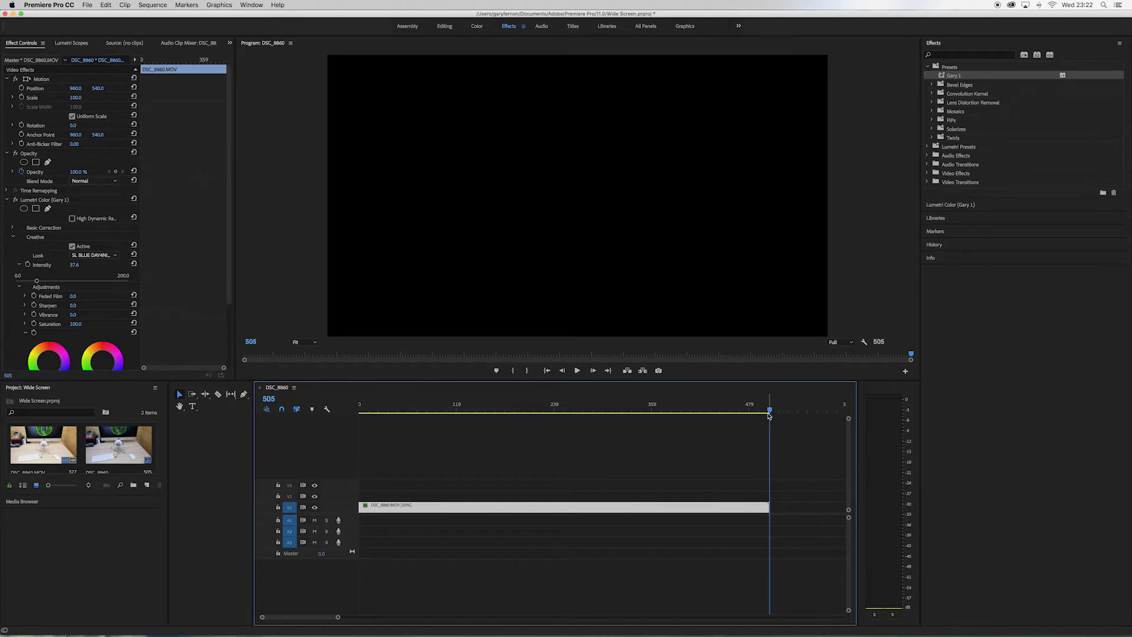
pyautogui.moveTo(769, 410); pyautogui.dragTo(590, 416)
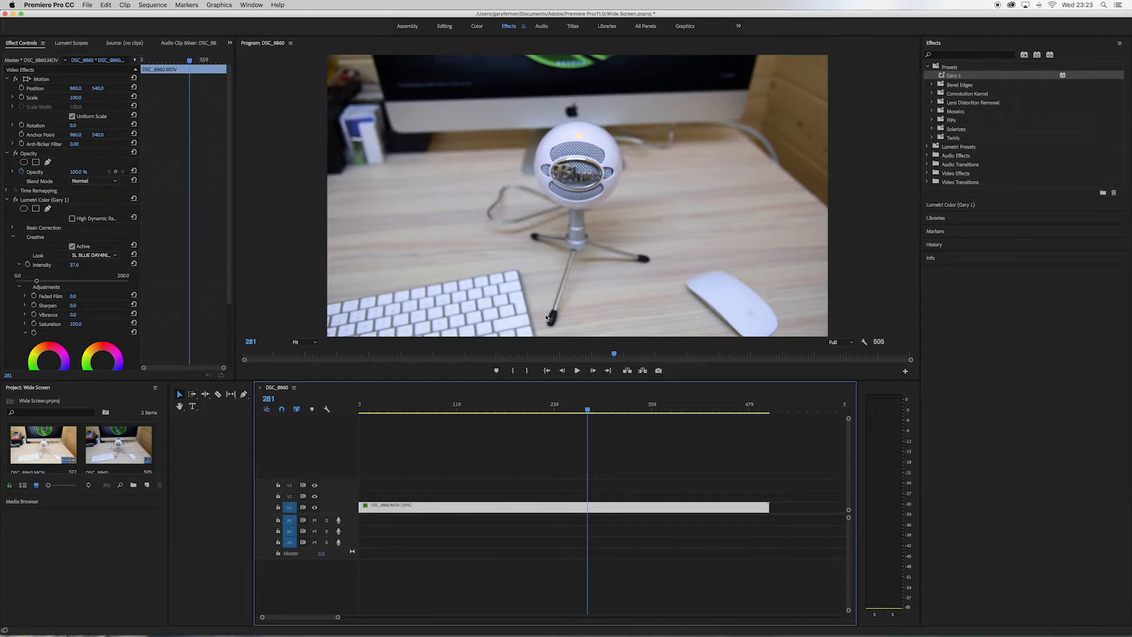
pyautogui.press('Home')
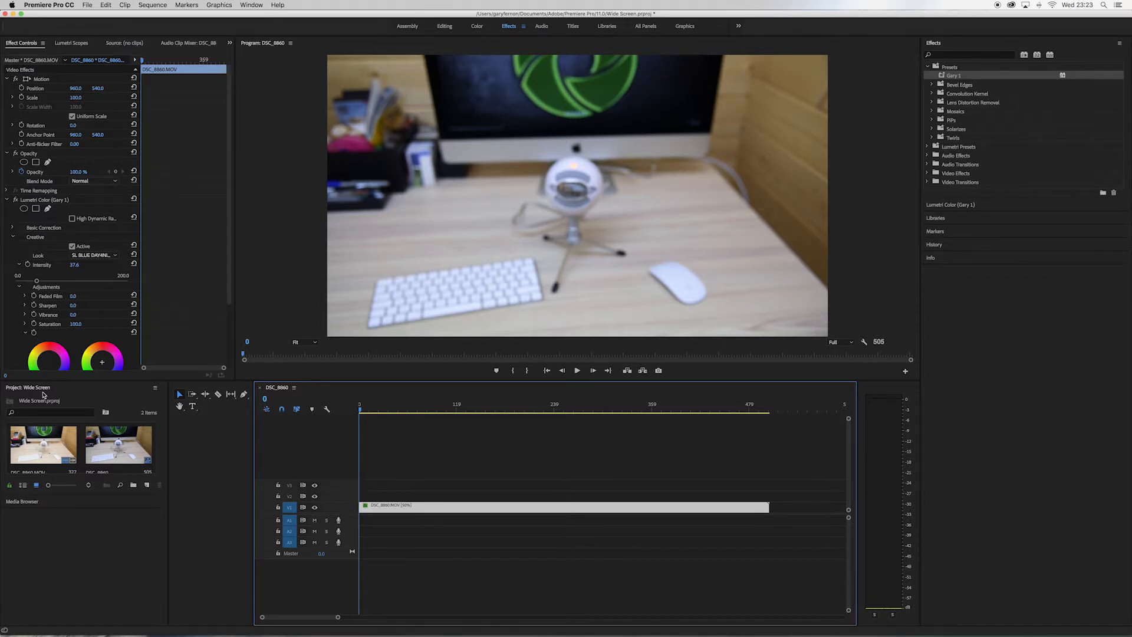
# Create a 1920 by 1080 adjustment layer at 23.976 fps with square pixels in the Wide Screen project.
pyautogui.click(16, 391)
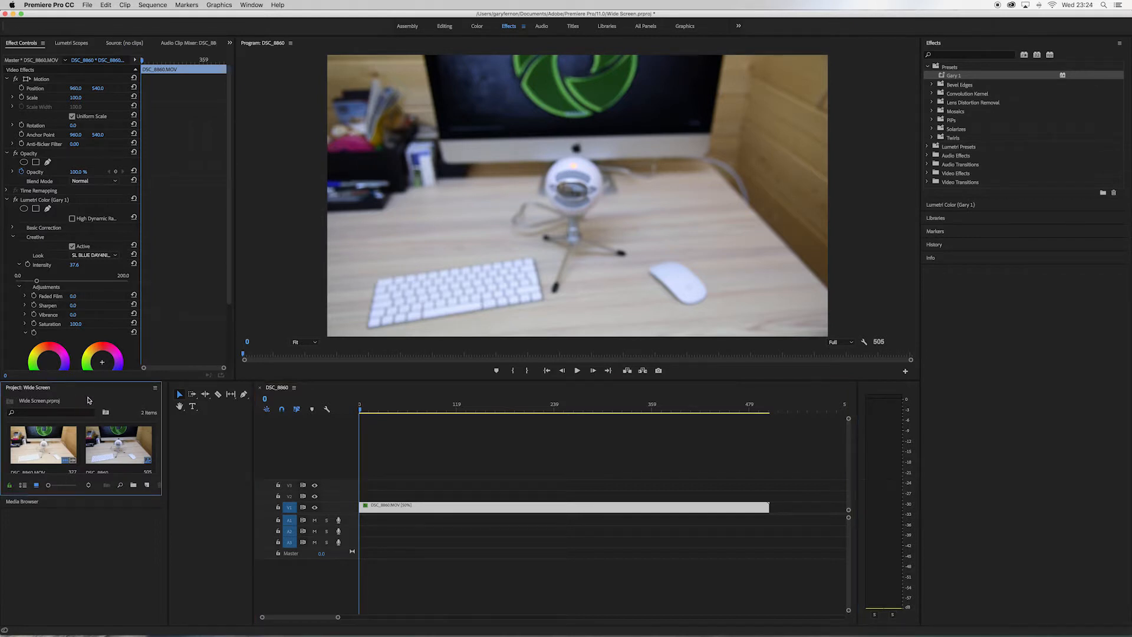
pyautogui.click(87, 4)
pyautogui.moveTo(91, 16)
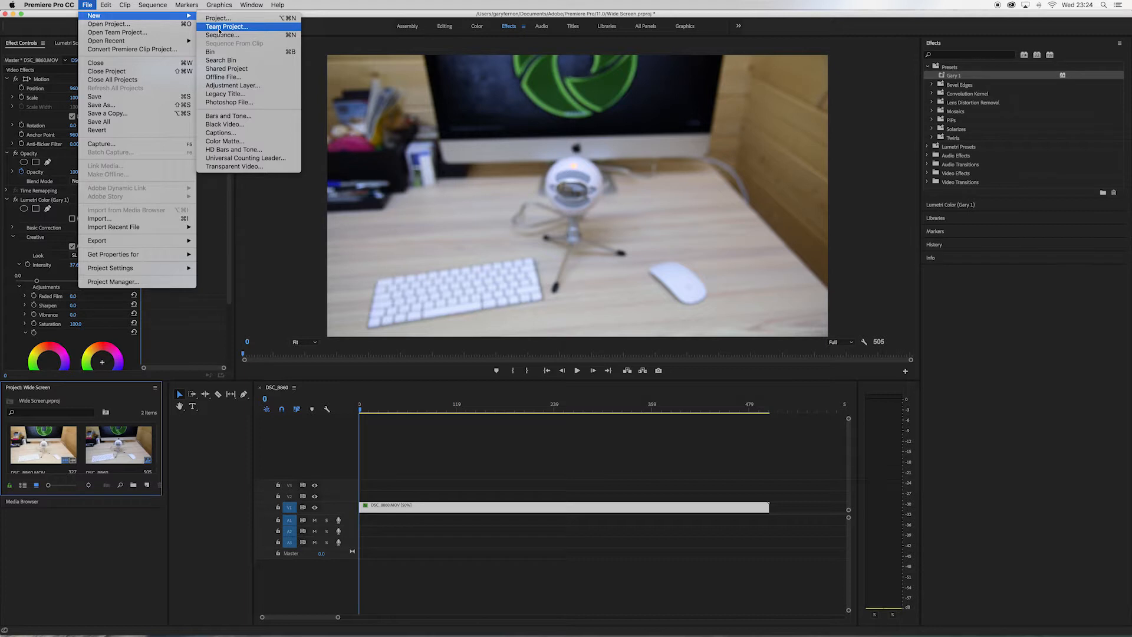
pyautogui.click(224, 87)
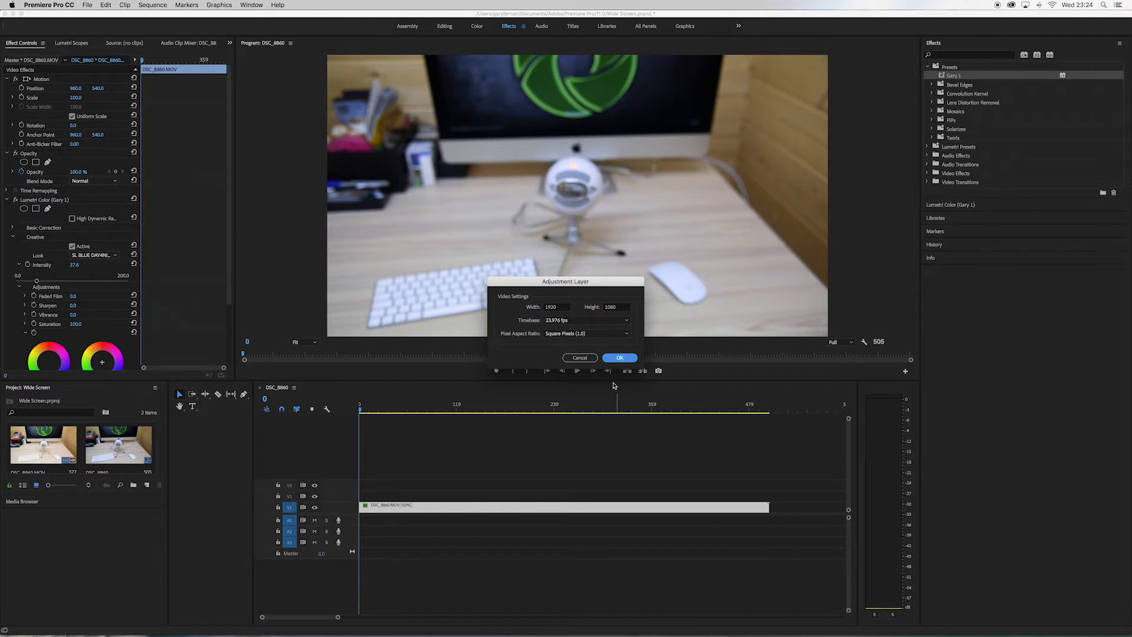
pyautogui.click(621, 358)
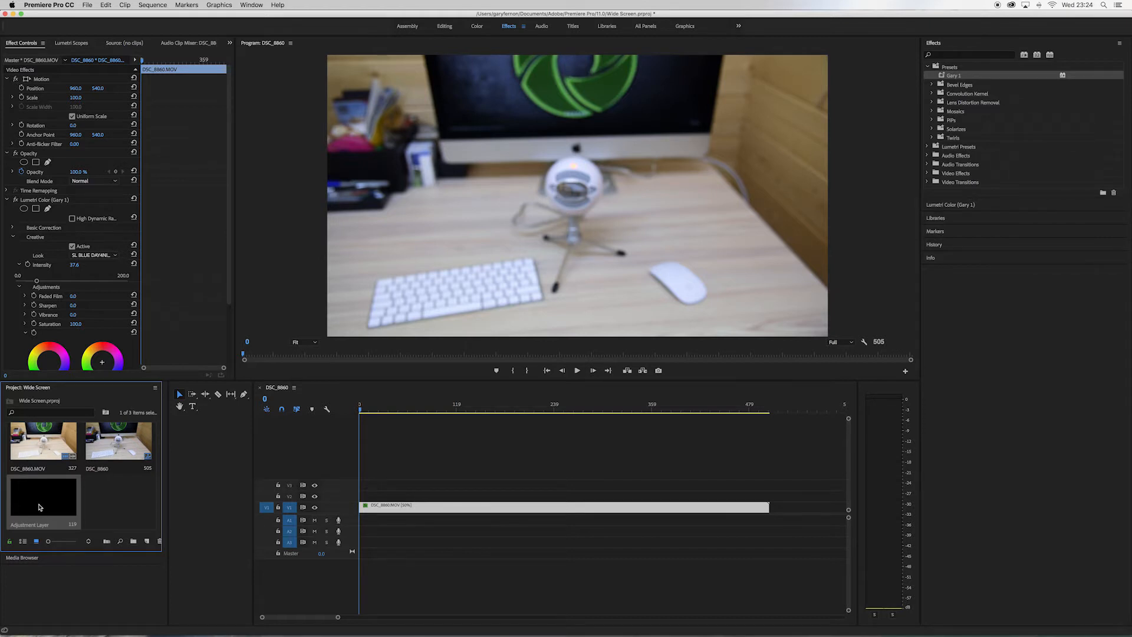
# Place the adjustment layer on the video track above the clip, starting at frame 0, and extend it to the clip's end.
pyautogui.moveTo(31, 500); pyautogui.dragTo(361, 498)
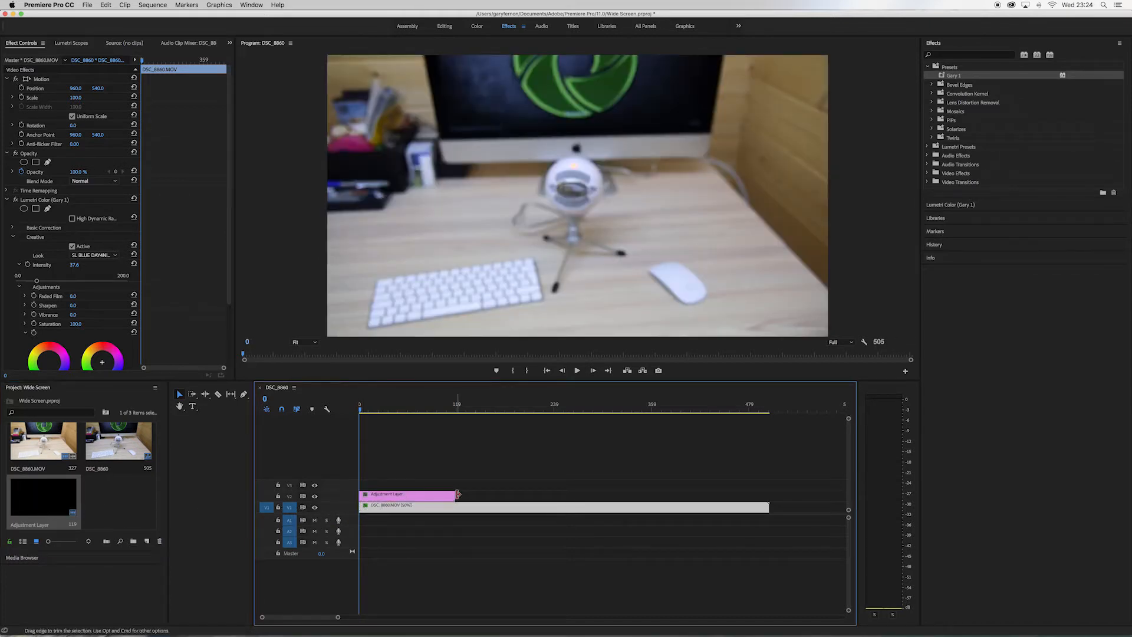
pyautogui.moveTo(454, 496); pyautogui.dragTo(769, 495)
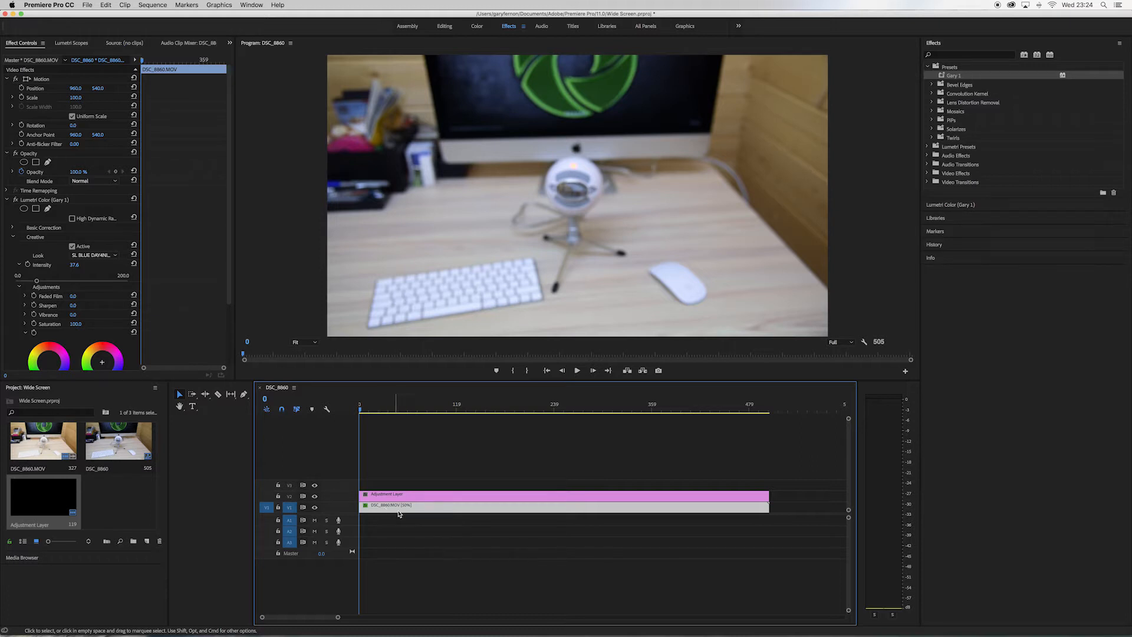
# Find the Crop video effect and apply it to the adjustment layer above the clip.
pyautogui.click(442, 497)
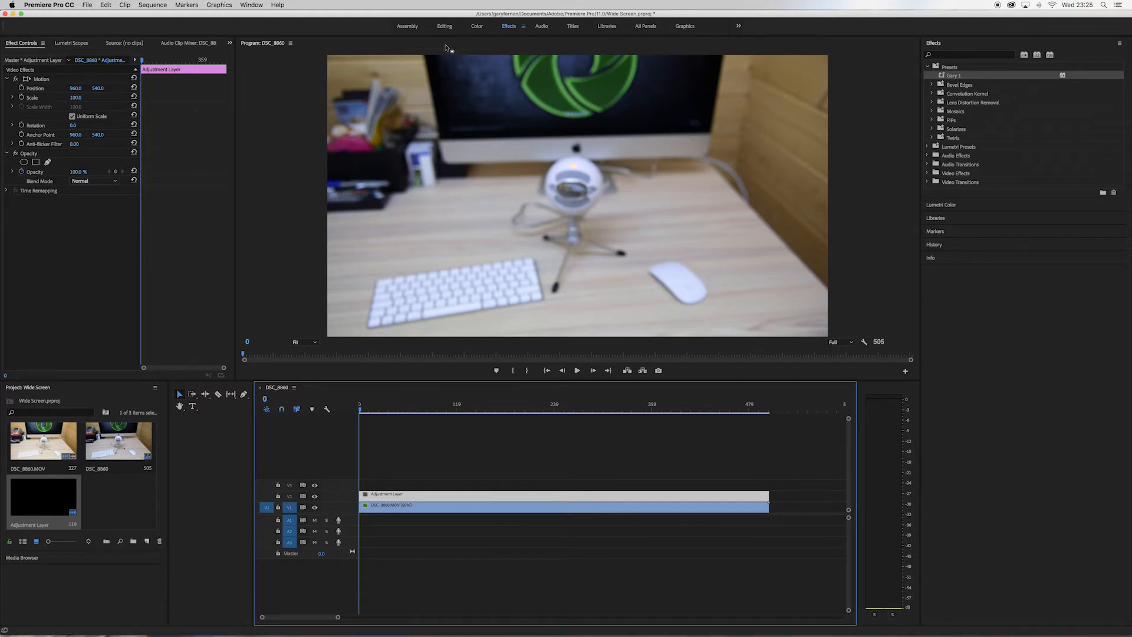
pyautogui.click(954, 55)
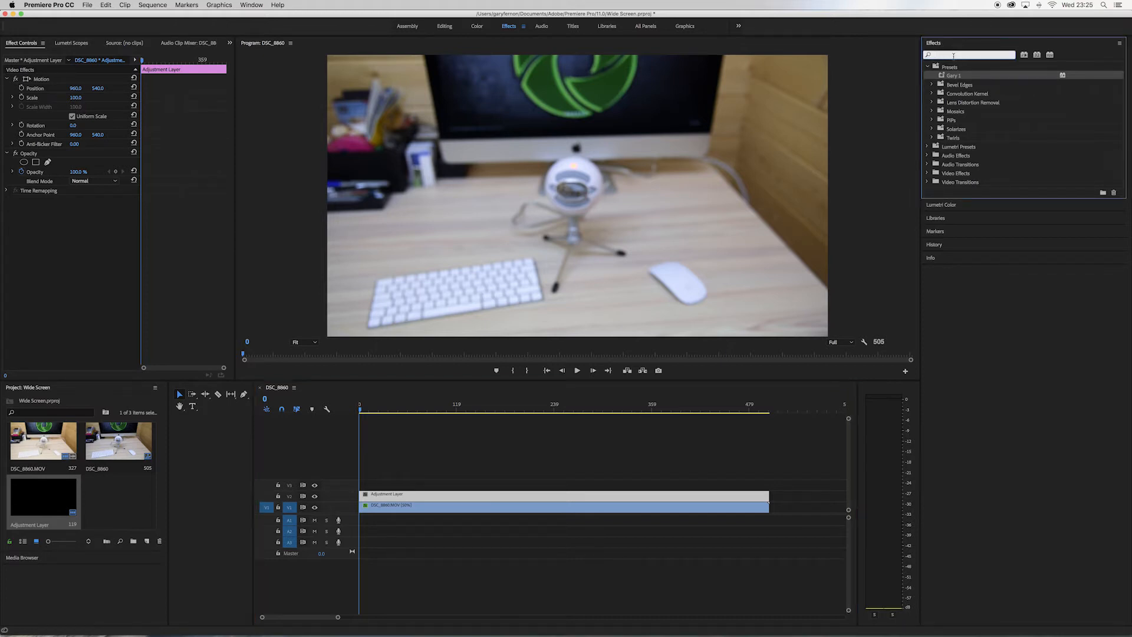
pyautogui.write('crop')
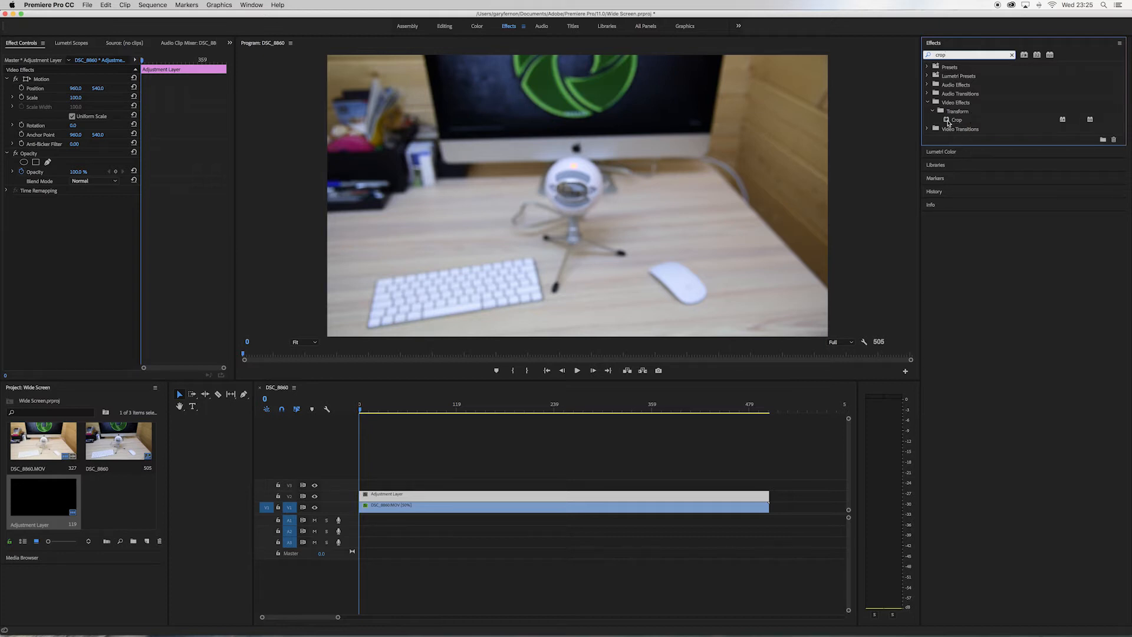
pyautogui.moveTo(947, 123); pyautogui.dragTo(365, 497)
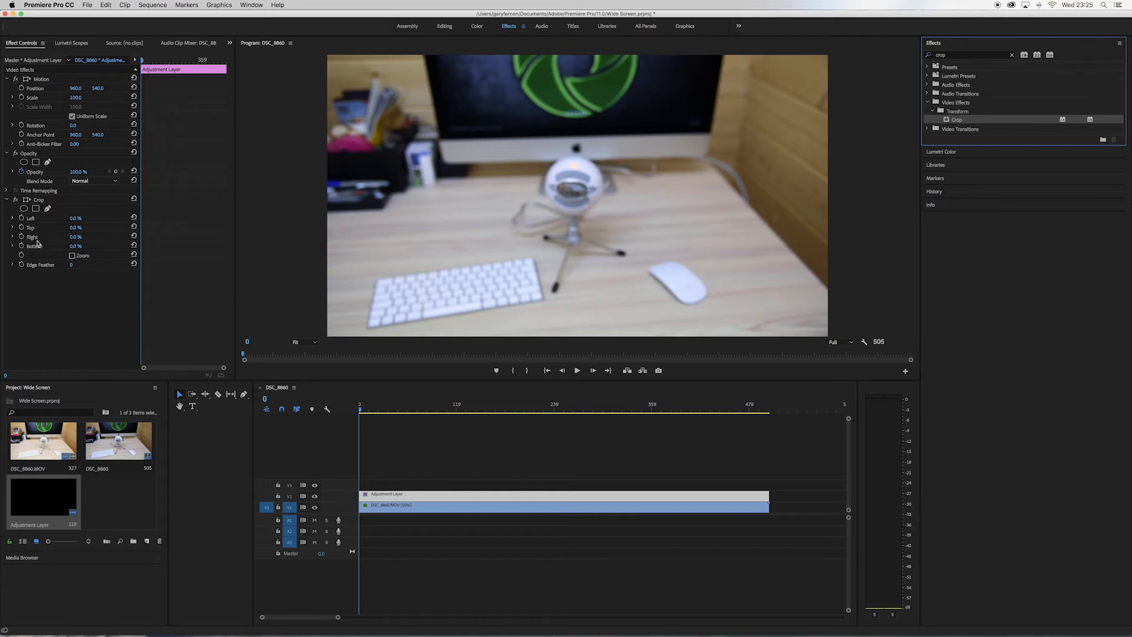
# Set the adjustment layer's Crop effect to 10% at the top and 10% at the bottom.
pyautogui.click(80, 228)
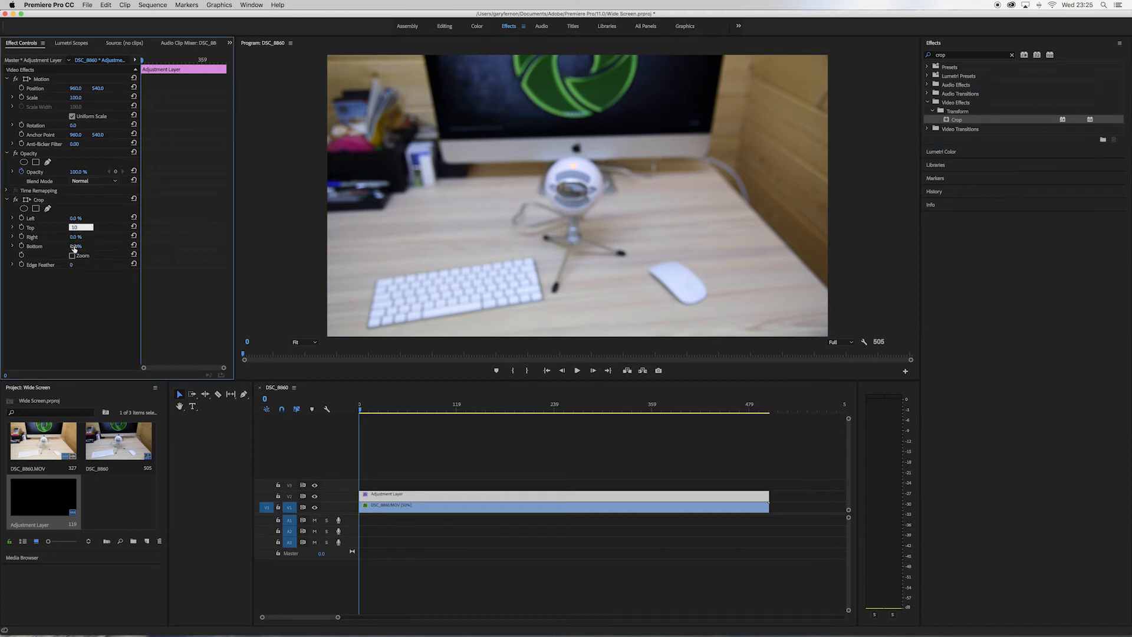
pyautogui.click(76, 246)
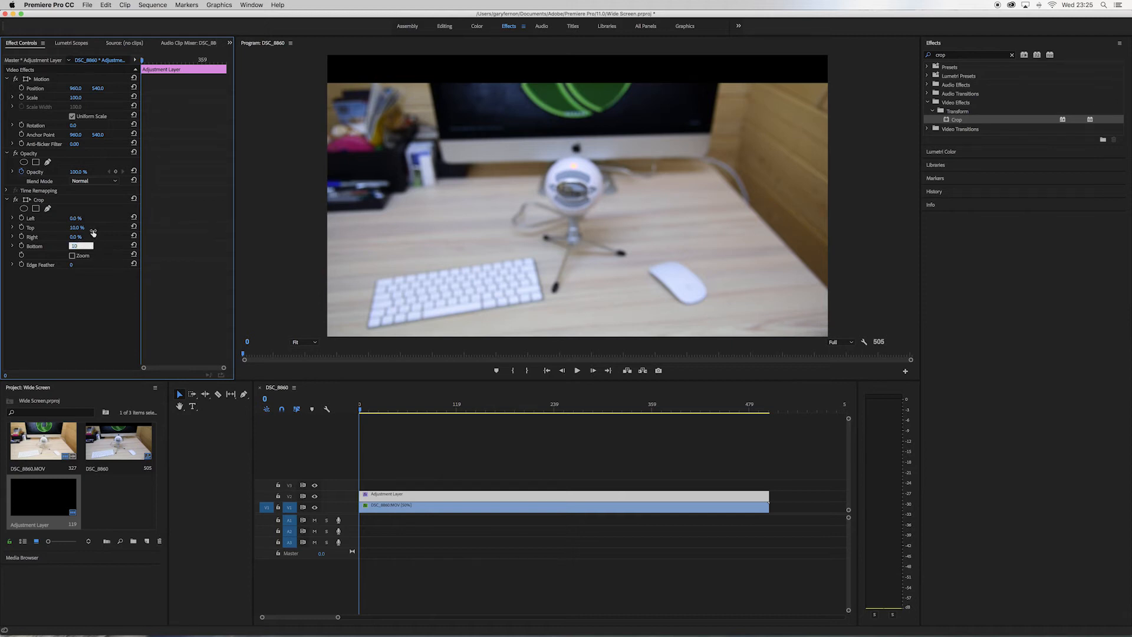
pyautogui.press('Return')
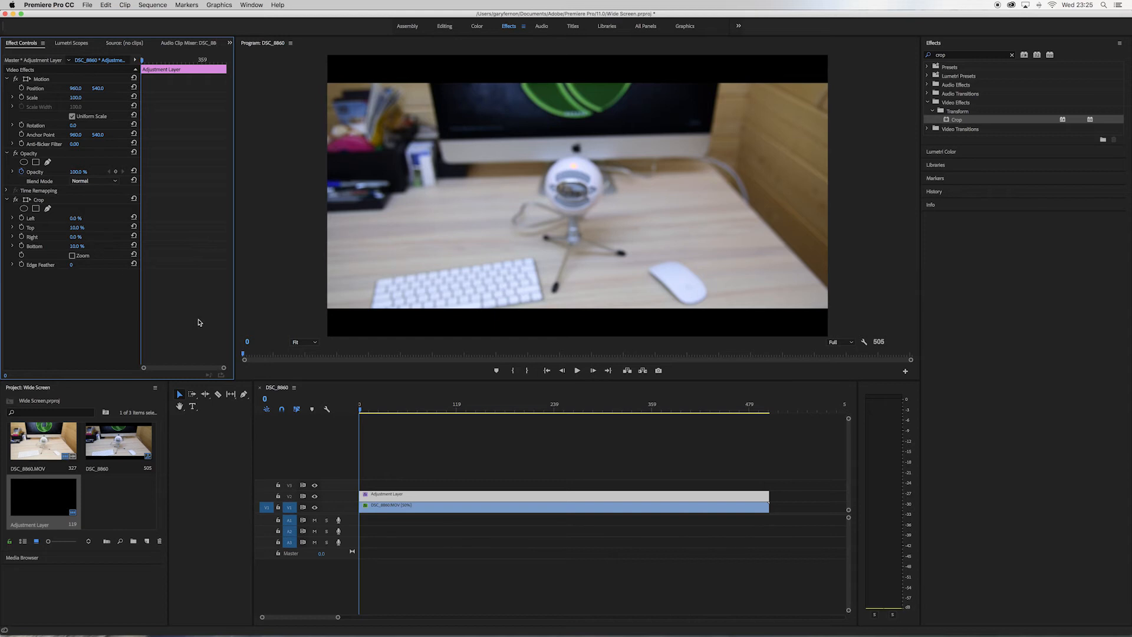
# Play the letterboxed sequence to review it, including with its music track, and move the playhead back to frame 375.
pyautogui.click(381, 451)
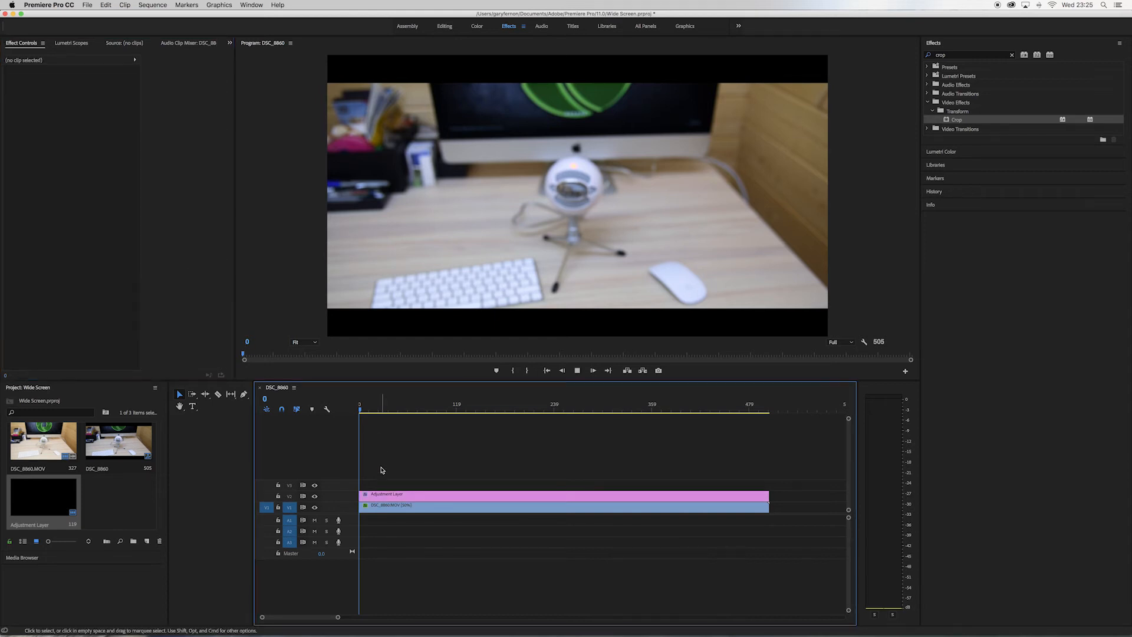
pyautogui.press('space')
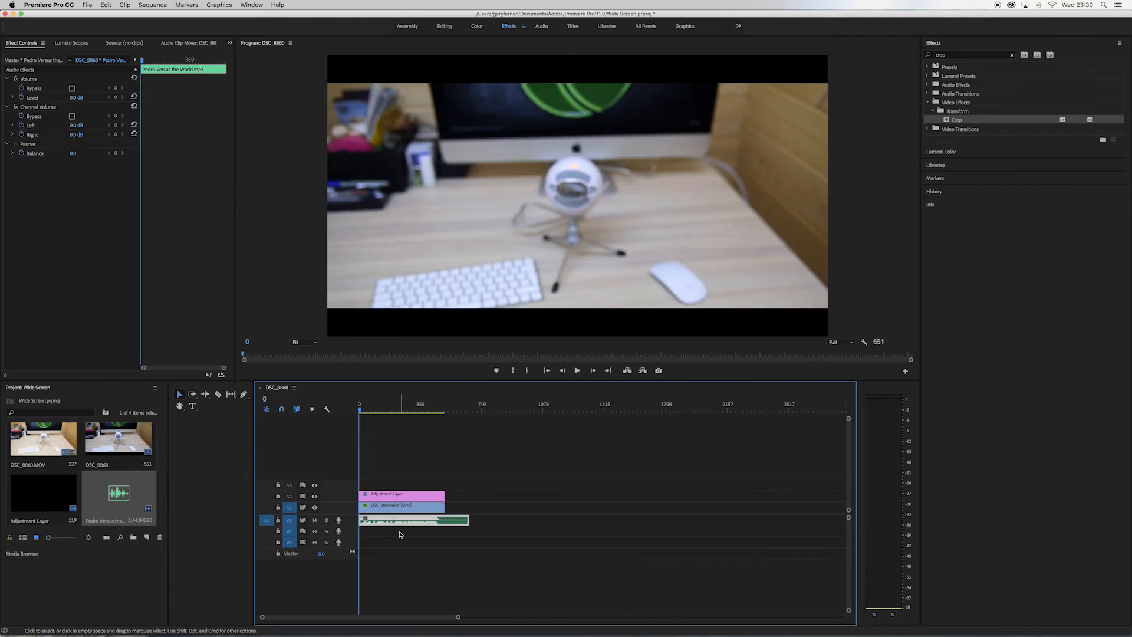
pyautogui.press('space')
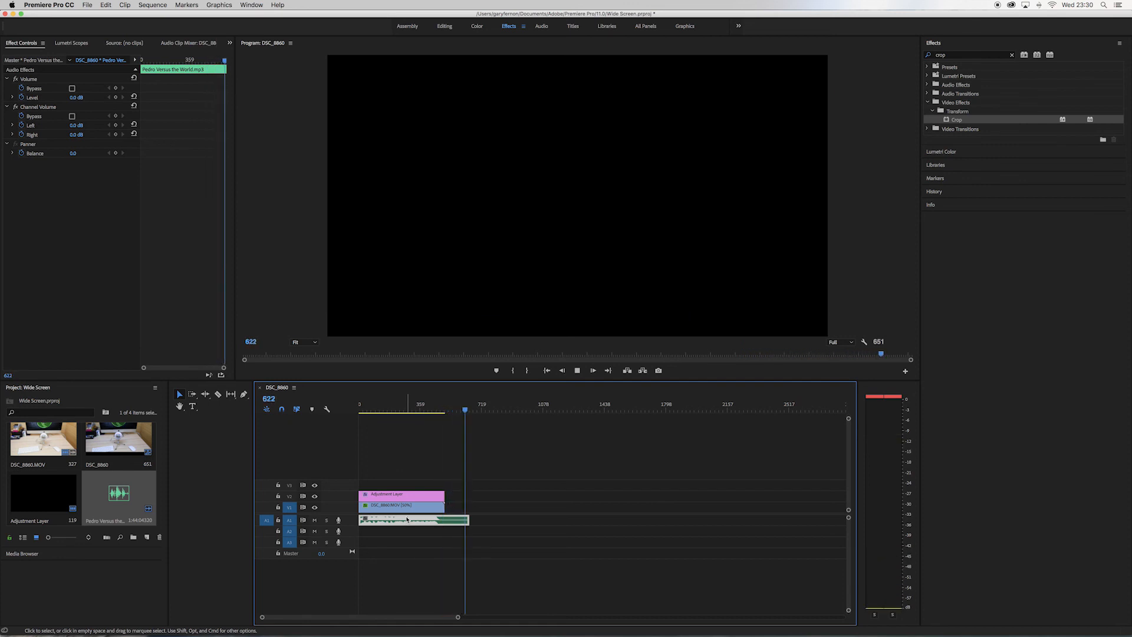
pyautogui.press('space')
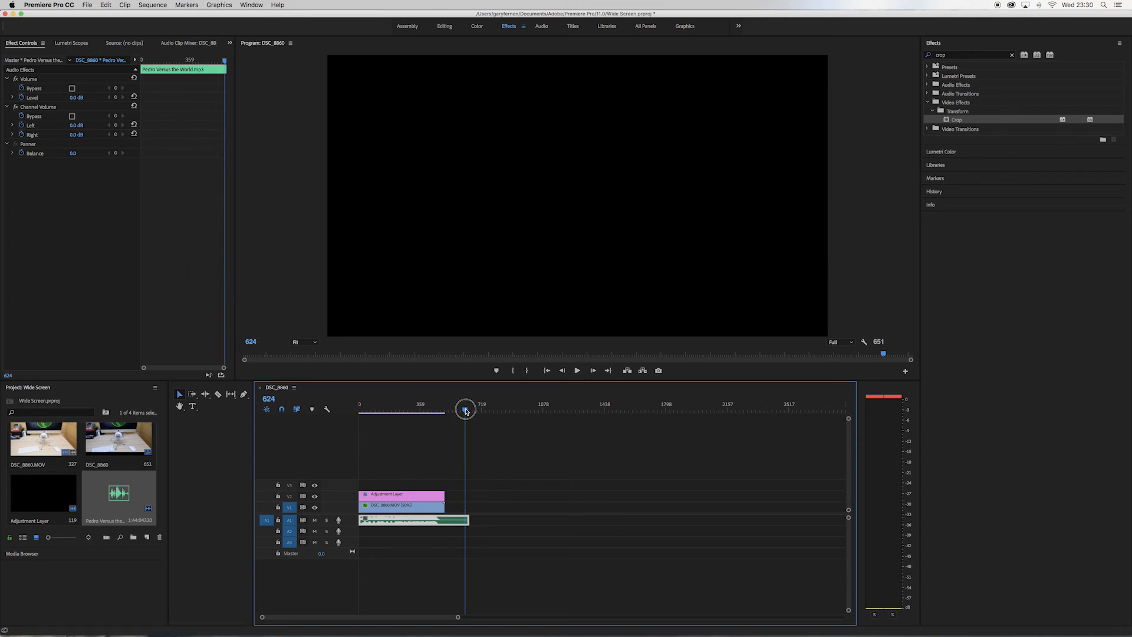
pyautogui.moveTo(465, 409); pyautogui.dragTo(423, 412)
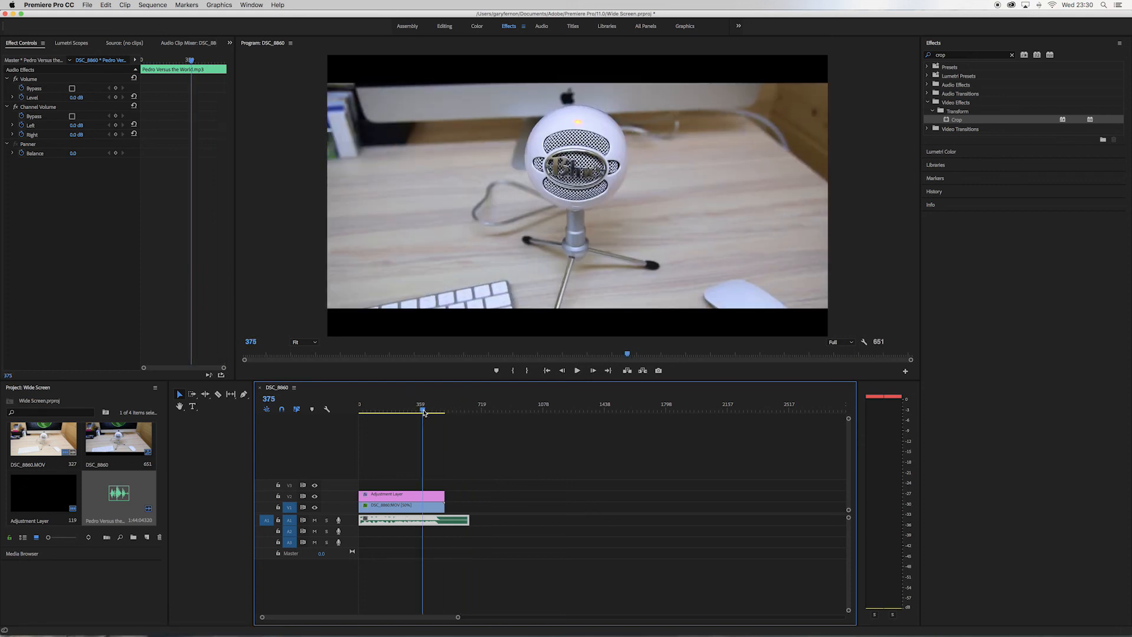